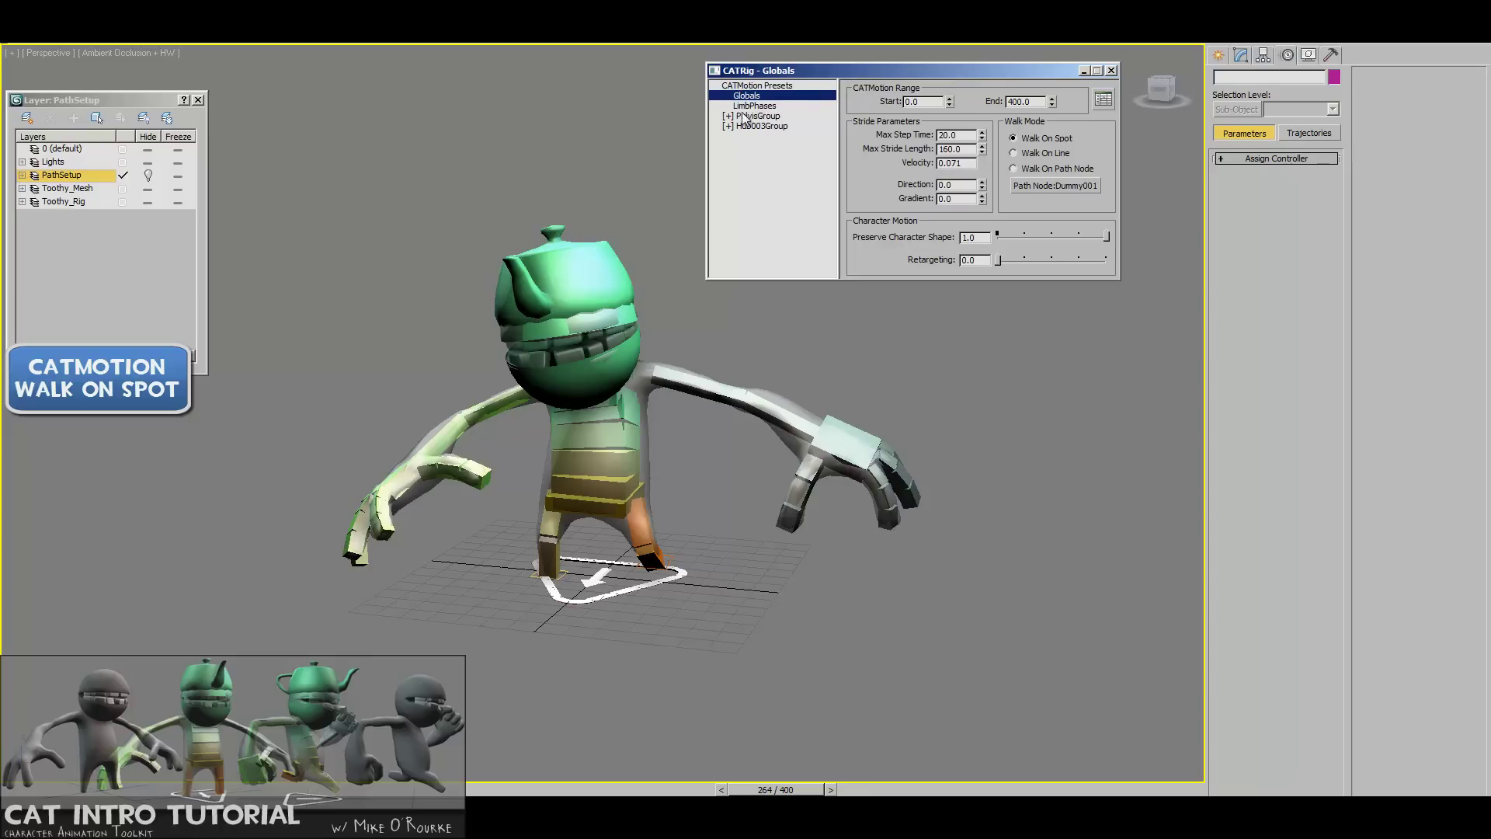
In the limb phase settings, try shifting the left leg's phase to 0.05 and the left arm's phase to -0.241
{"action": "left_click", "coordinate": [753, 107]}
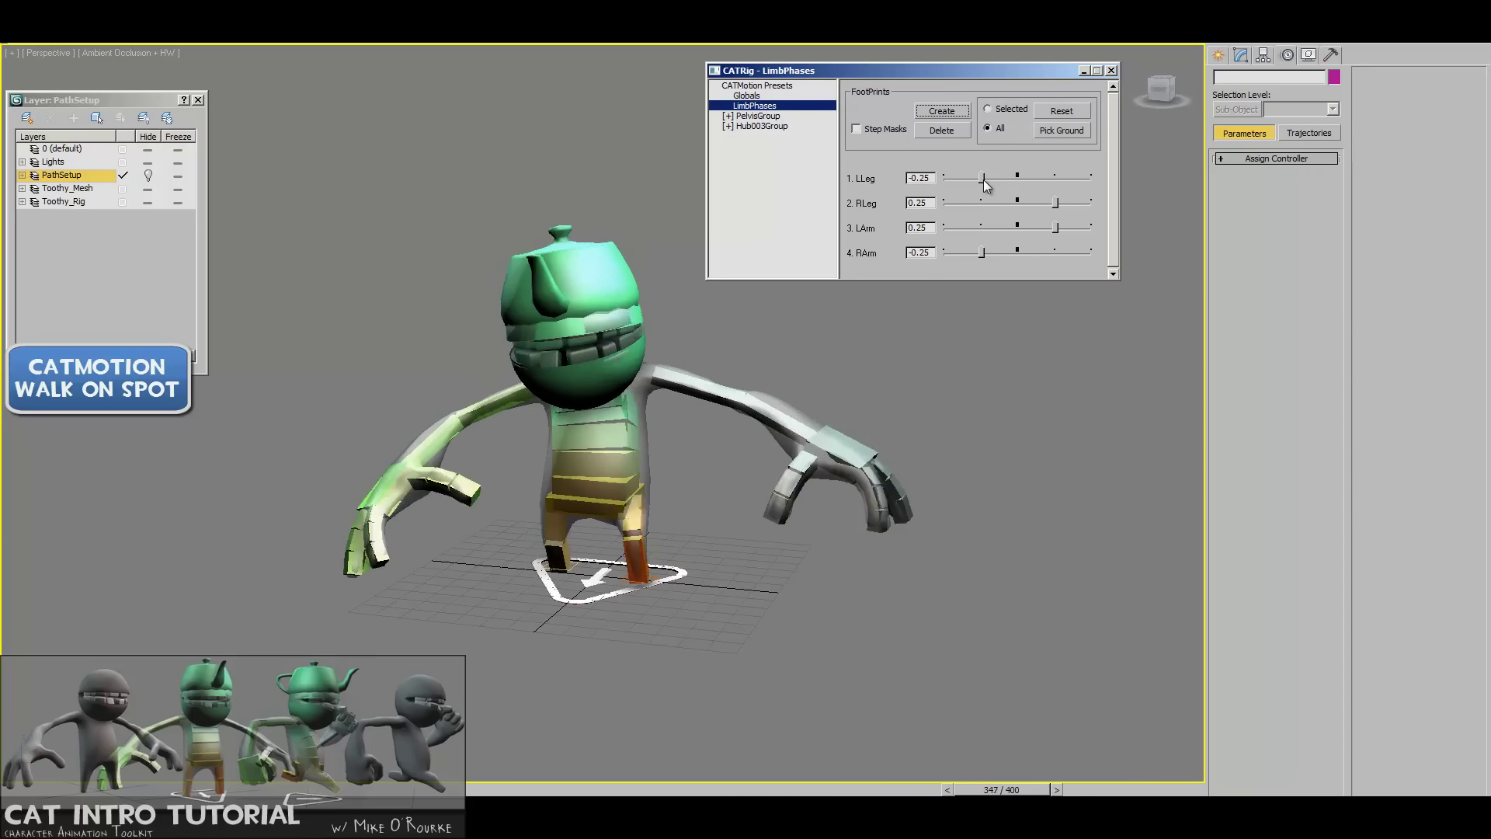
{"action": "left_click_drag", "start_coordinate": [980, 177], "coordinate": [1057, 180]}
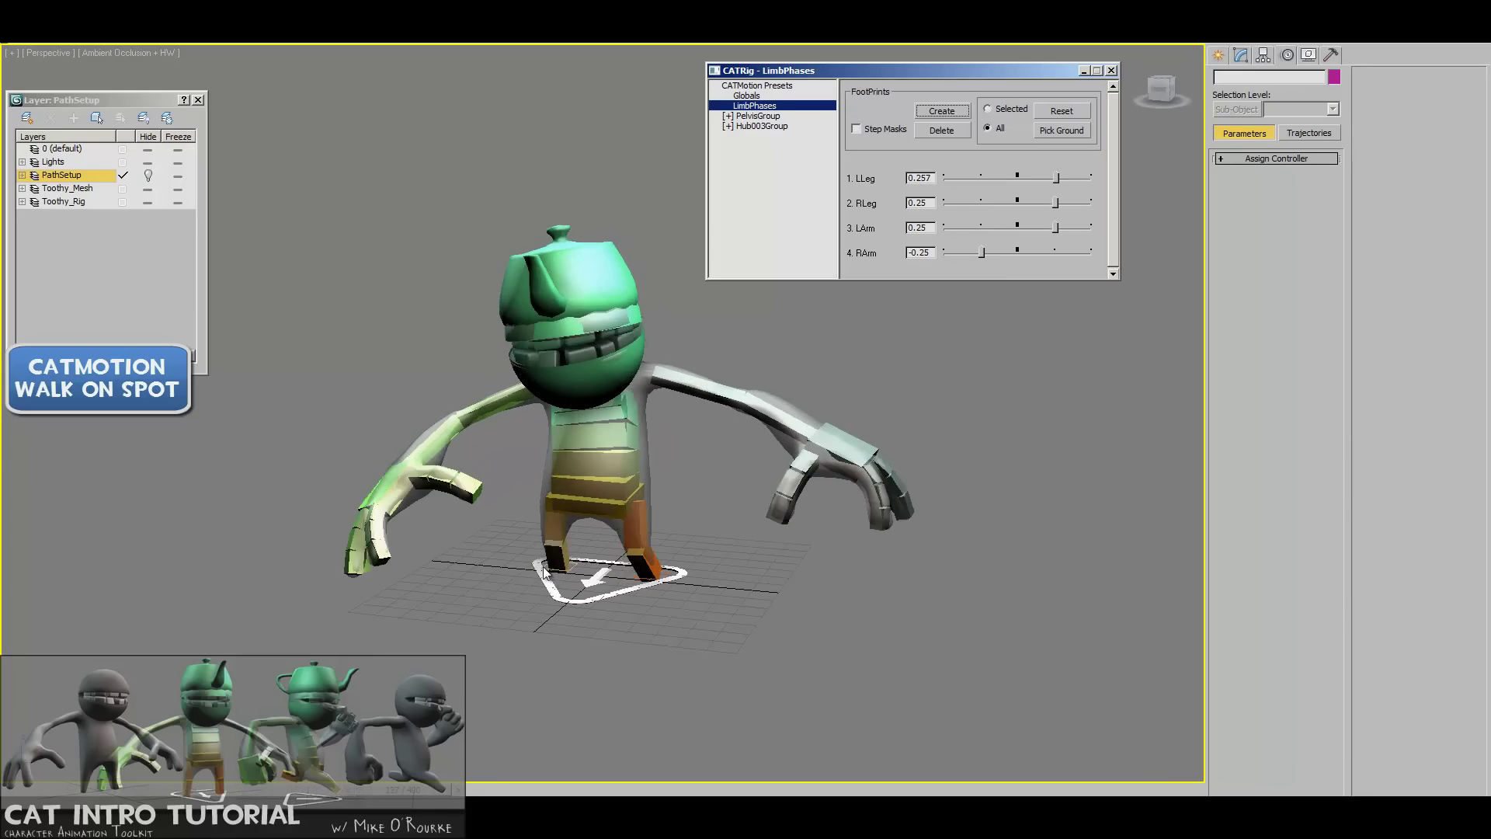
{"action": "left_click_drag", "start_coordinate": [1056, 178], "coordinate": [1026, 180]}
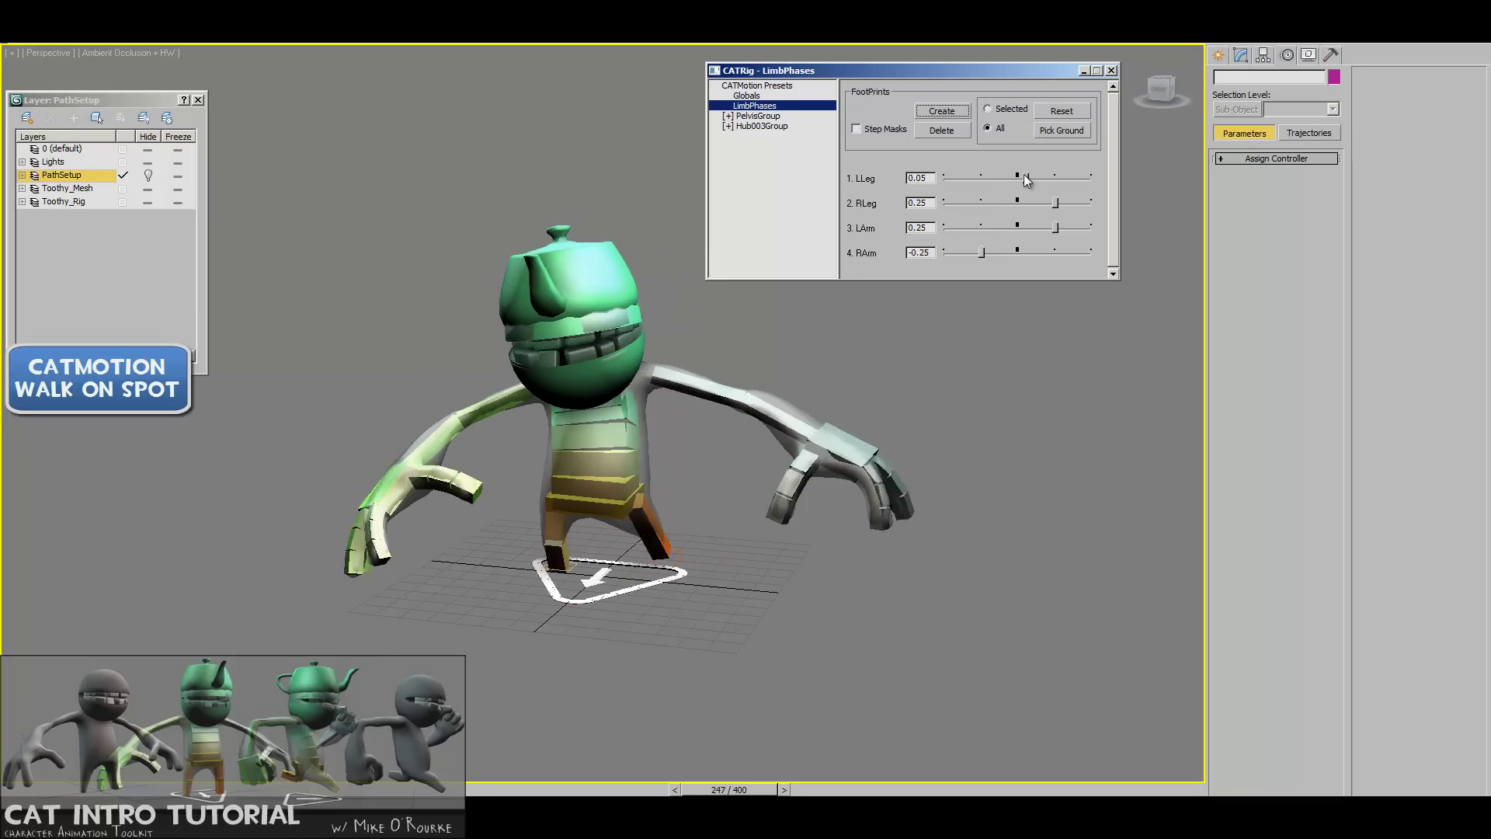
{"action": "left_click_drag", "start_coordinate": [1055, 228], "coordinate": [983, 231]}
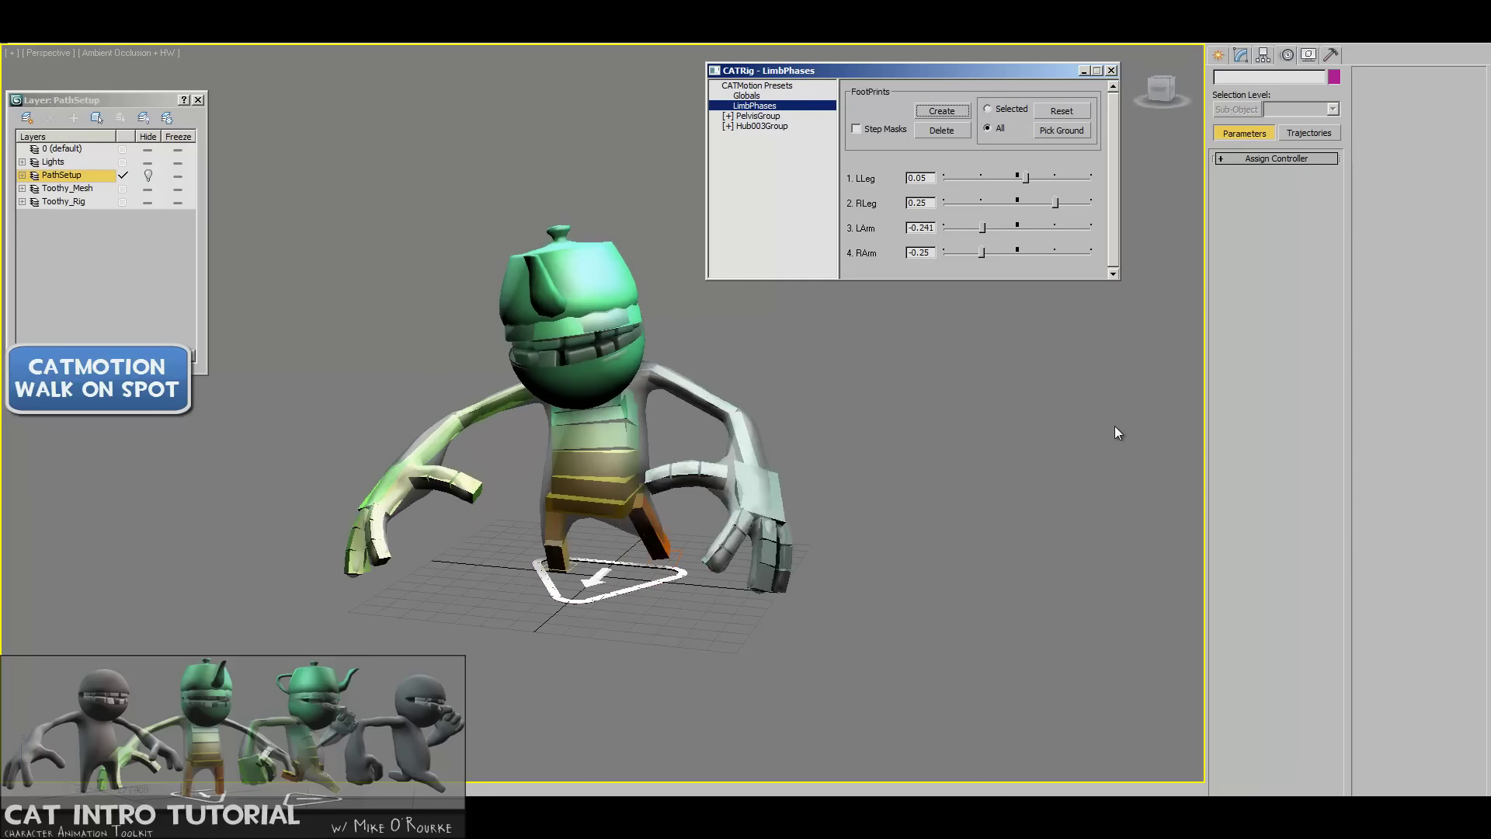
Set the limb phases to 0.25 for the left arm, -0.25 for the right leg and 0.25 for the left leg, and close the CATMotion editor
{"action": "double_click", "coordinate": [931, 229]}
{"action": "type", "text": "0.25"}
{"action": "key", "text": "Return"}
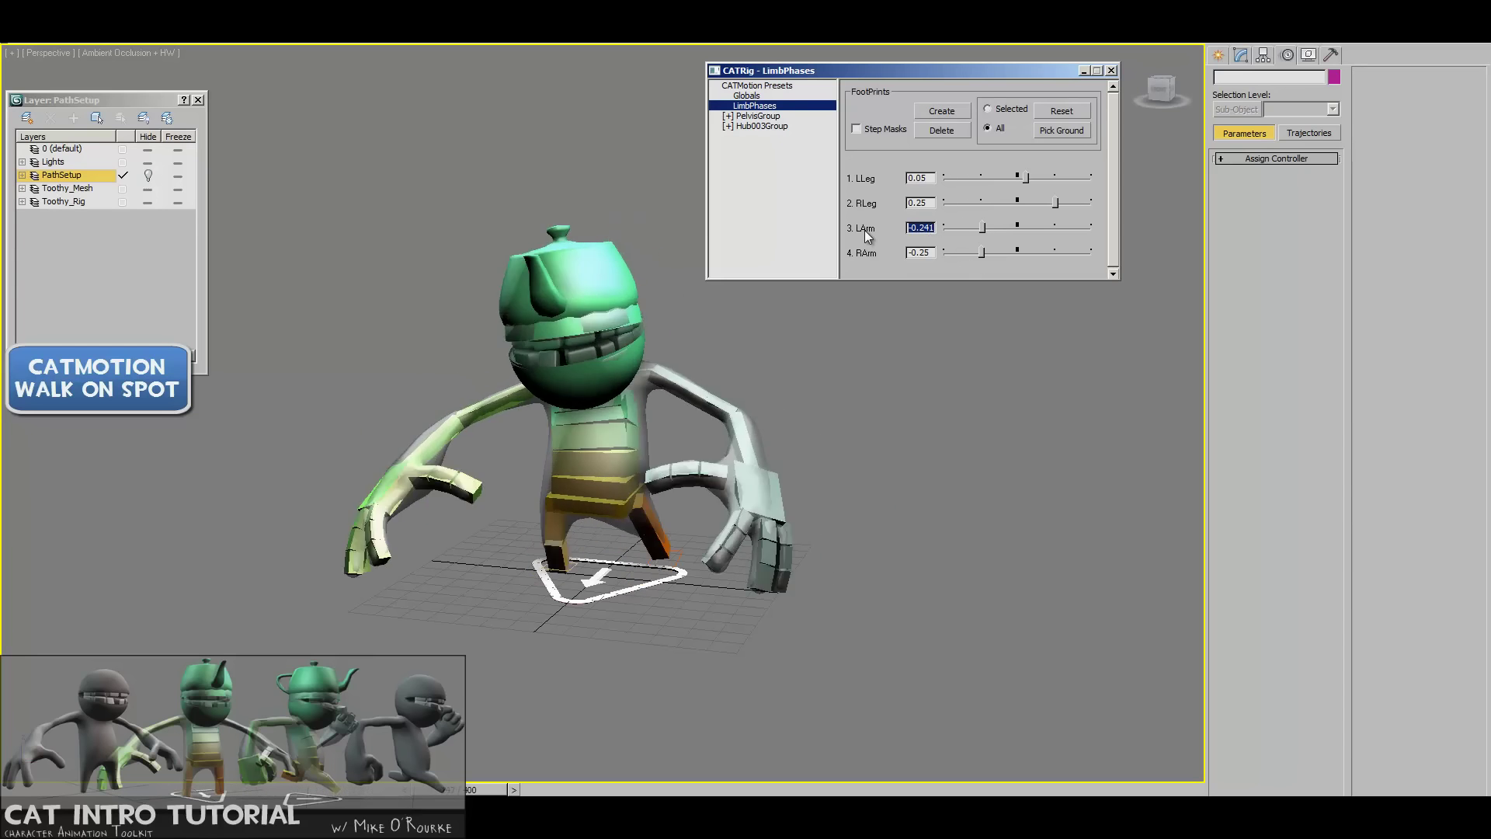
{"action": "double_click", "coordinate": [931, 203]}
{"action": "type", "text": "-0.25"}
{"action": "key", "text": "Return"}
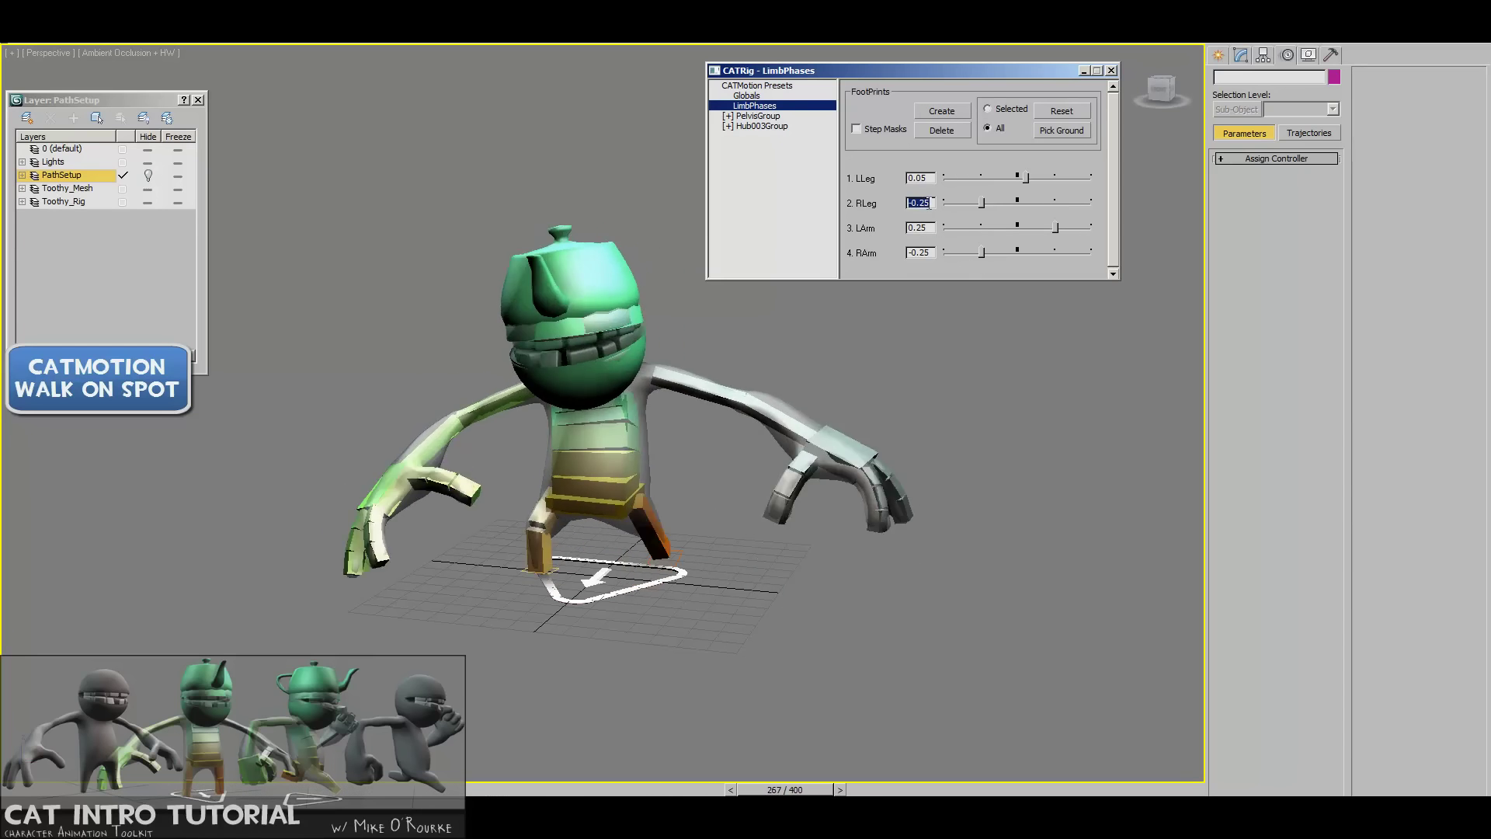
{"action": "double_click", "coordinate": [919, 178]}
{"action": "type", "text": "0.25"}
{"action": "key", "text": "Return"}
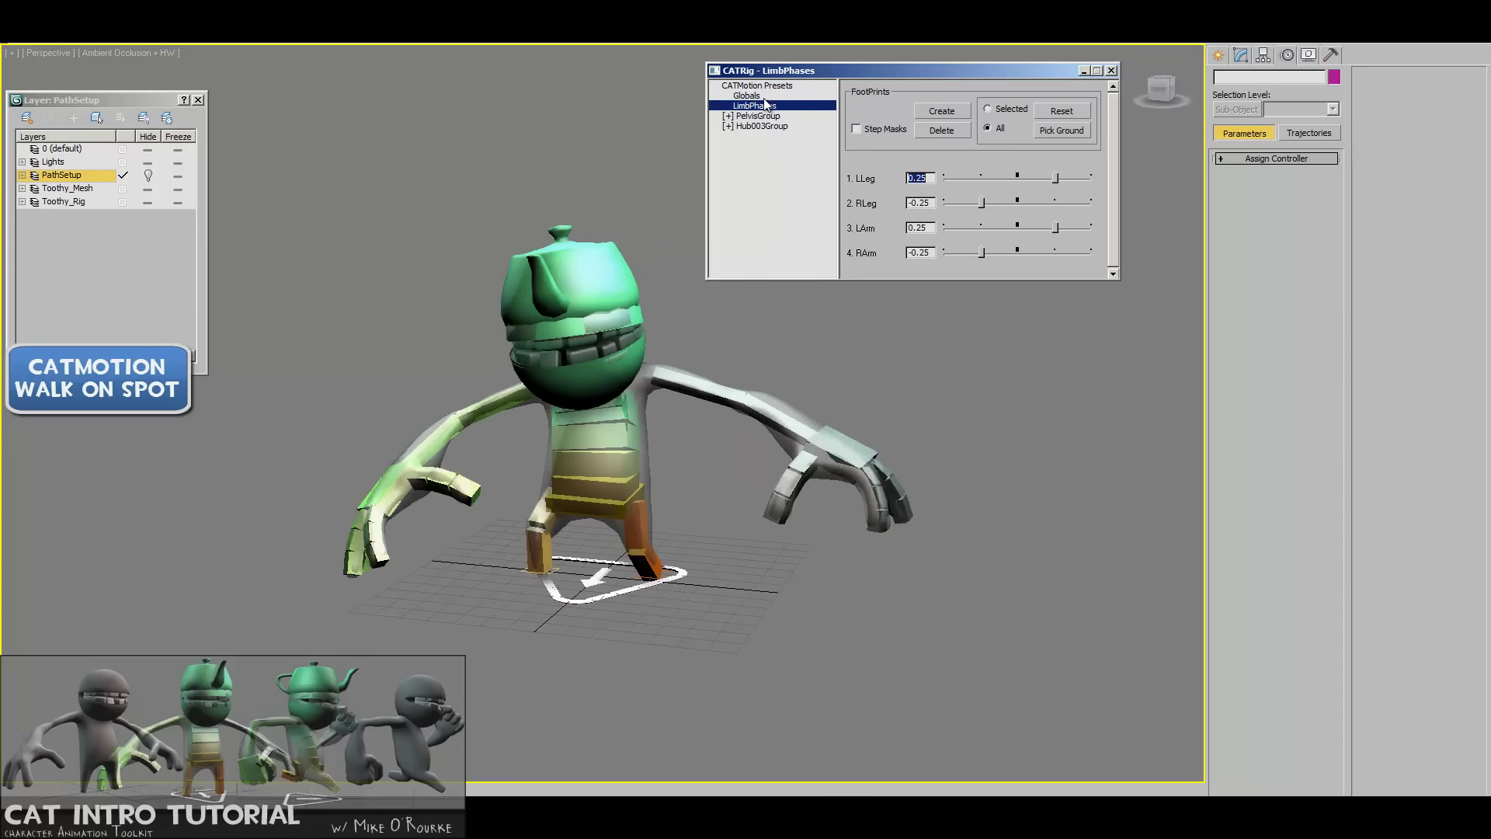
{"action": "left_click", "coordinate": [1111, 70]}
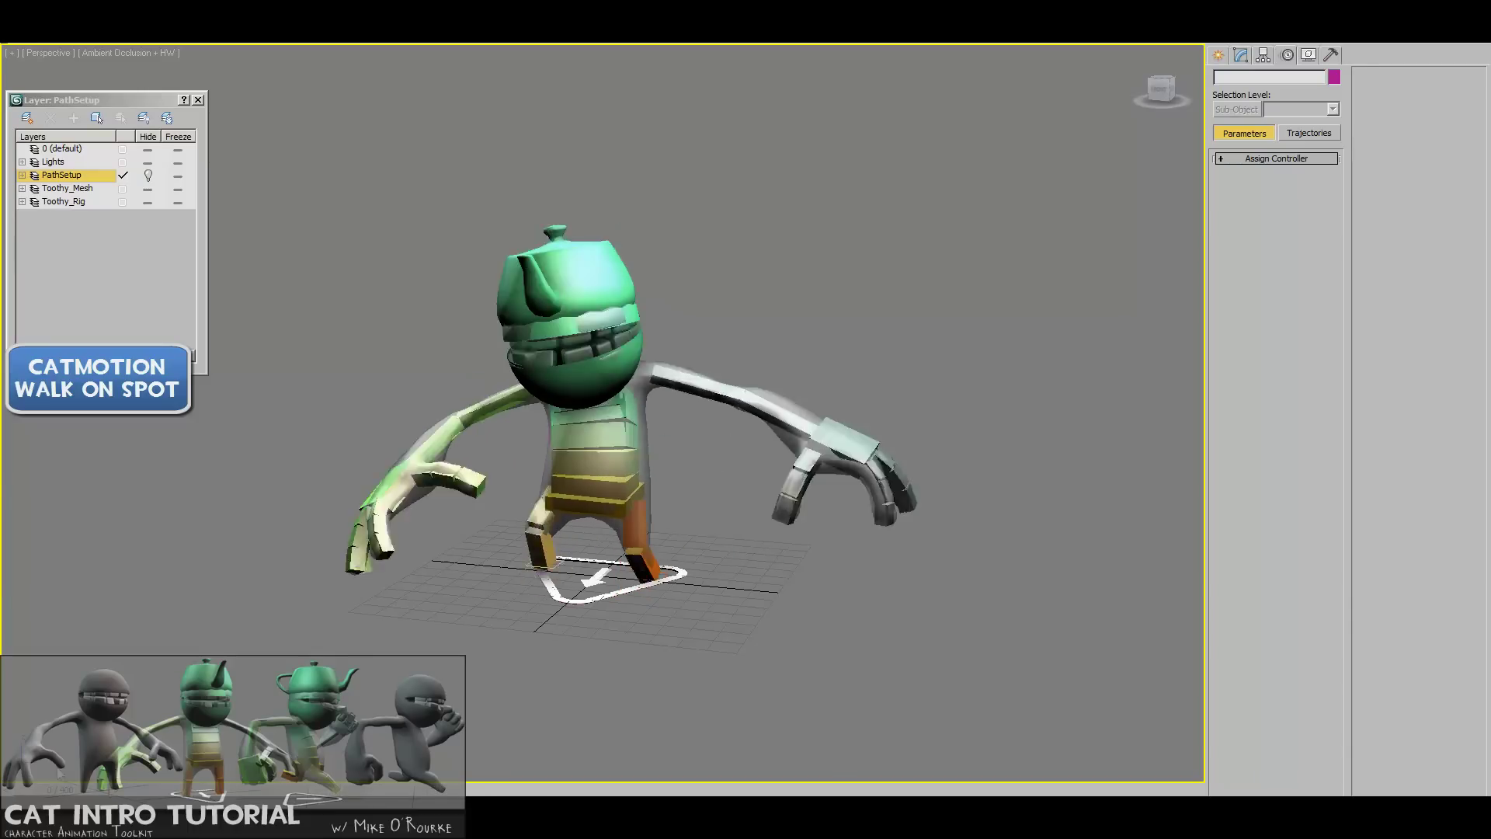
Select the left palm, turn on Auto Key and shorten the animation to end at frame 20, playing it back
{"action": "left_click", "coordinate": [830, 485]}
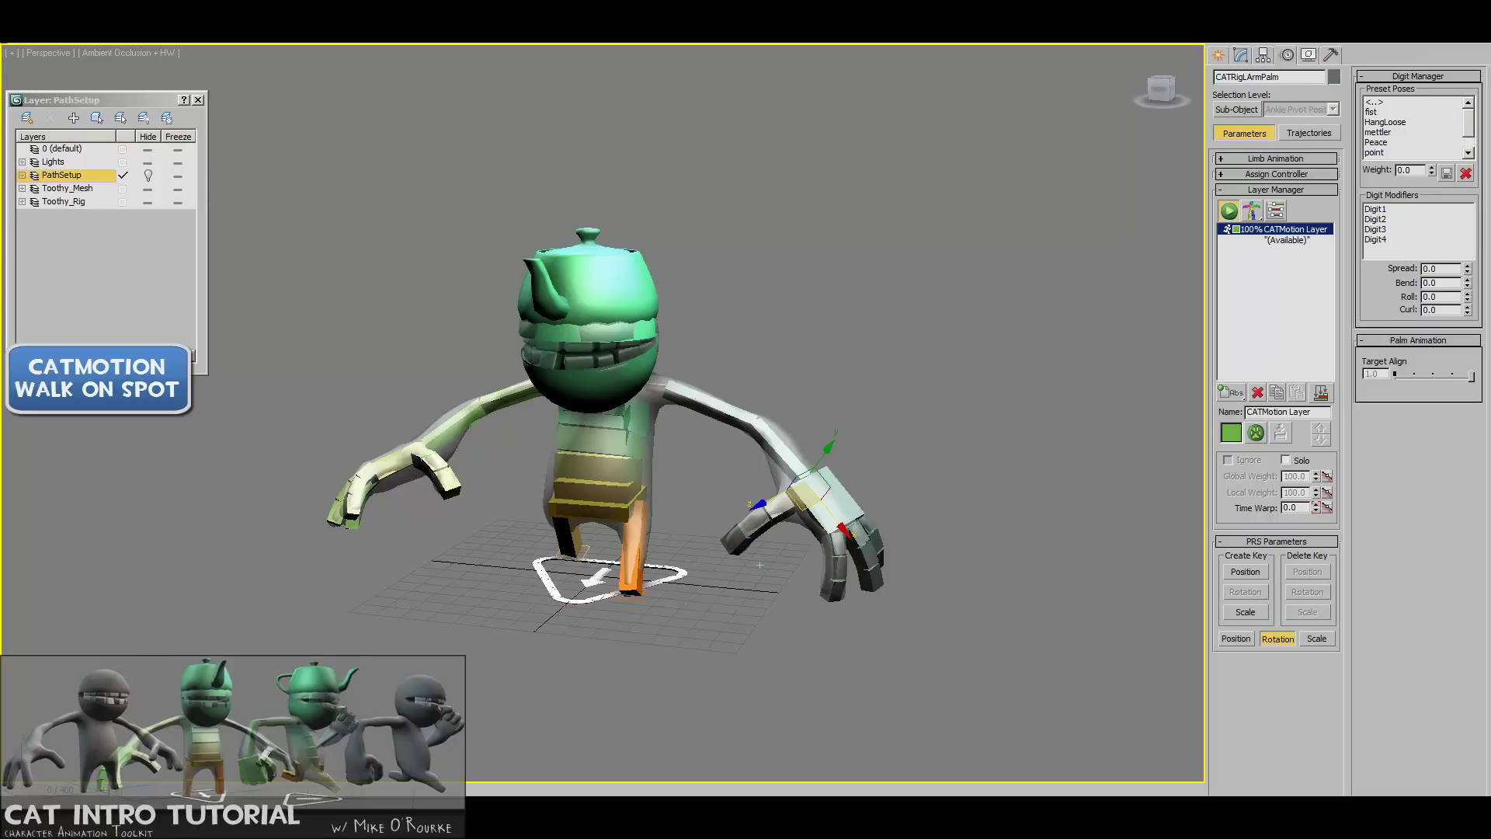
{"action": "key", "text": "n"}
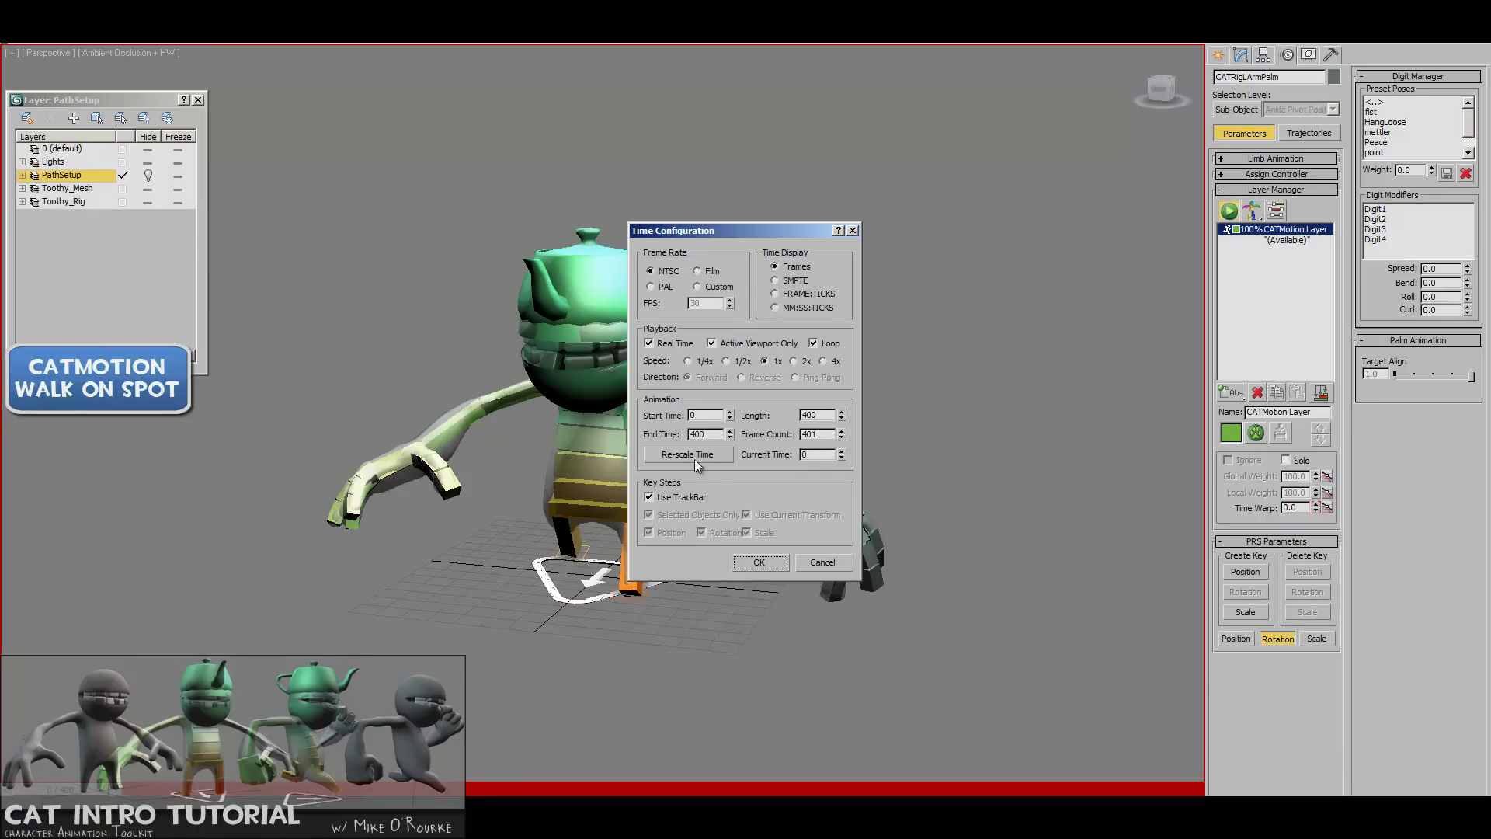
{"action": "type", "text": "20"}
{"action": "key", "text": "Return"}
{"action": "left_click", "coordinate": [783, 557]}
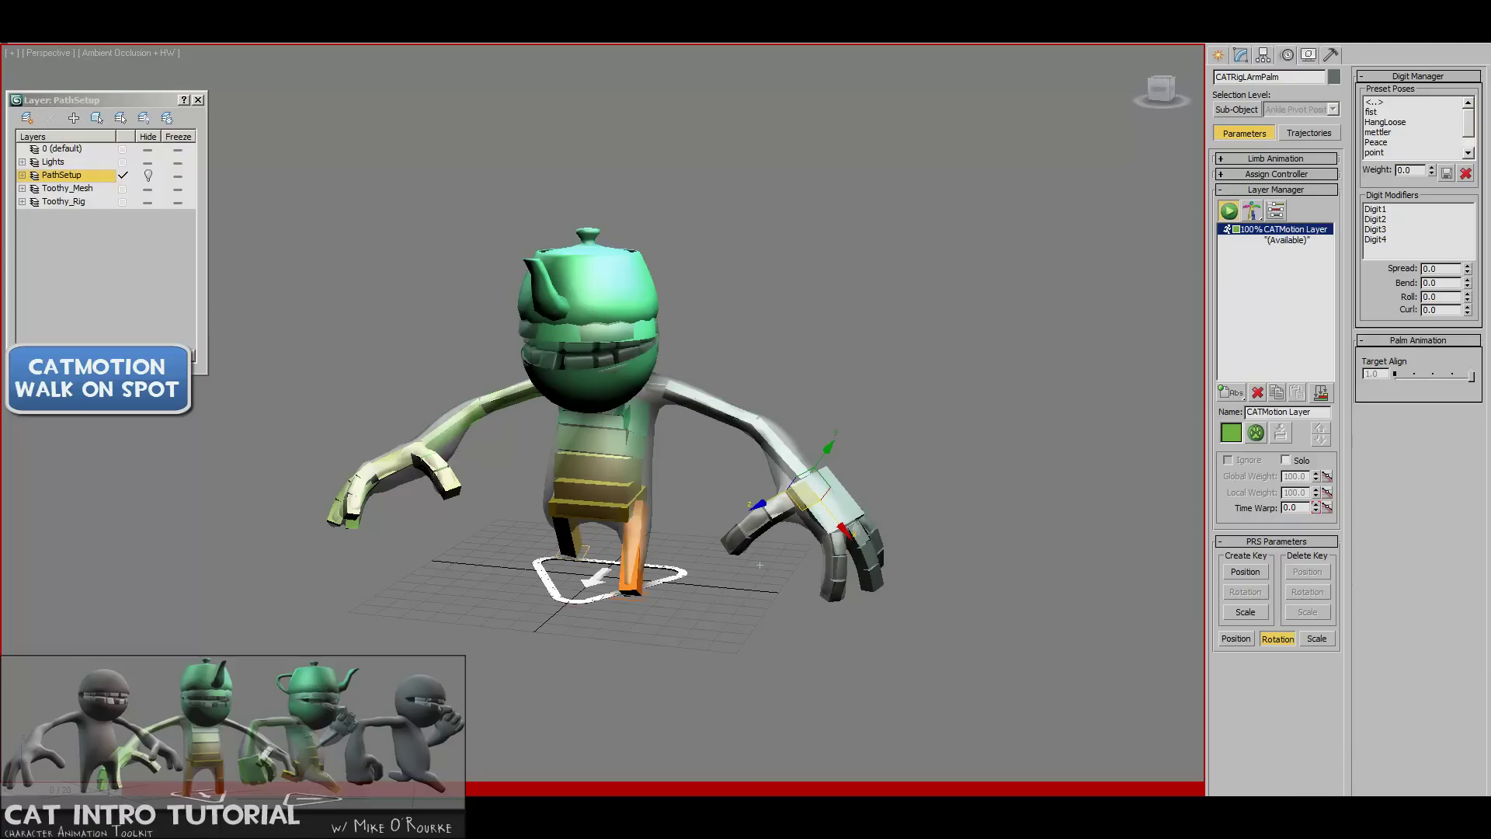
{"action": "key", "text": "/"}
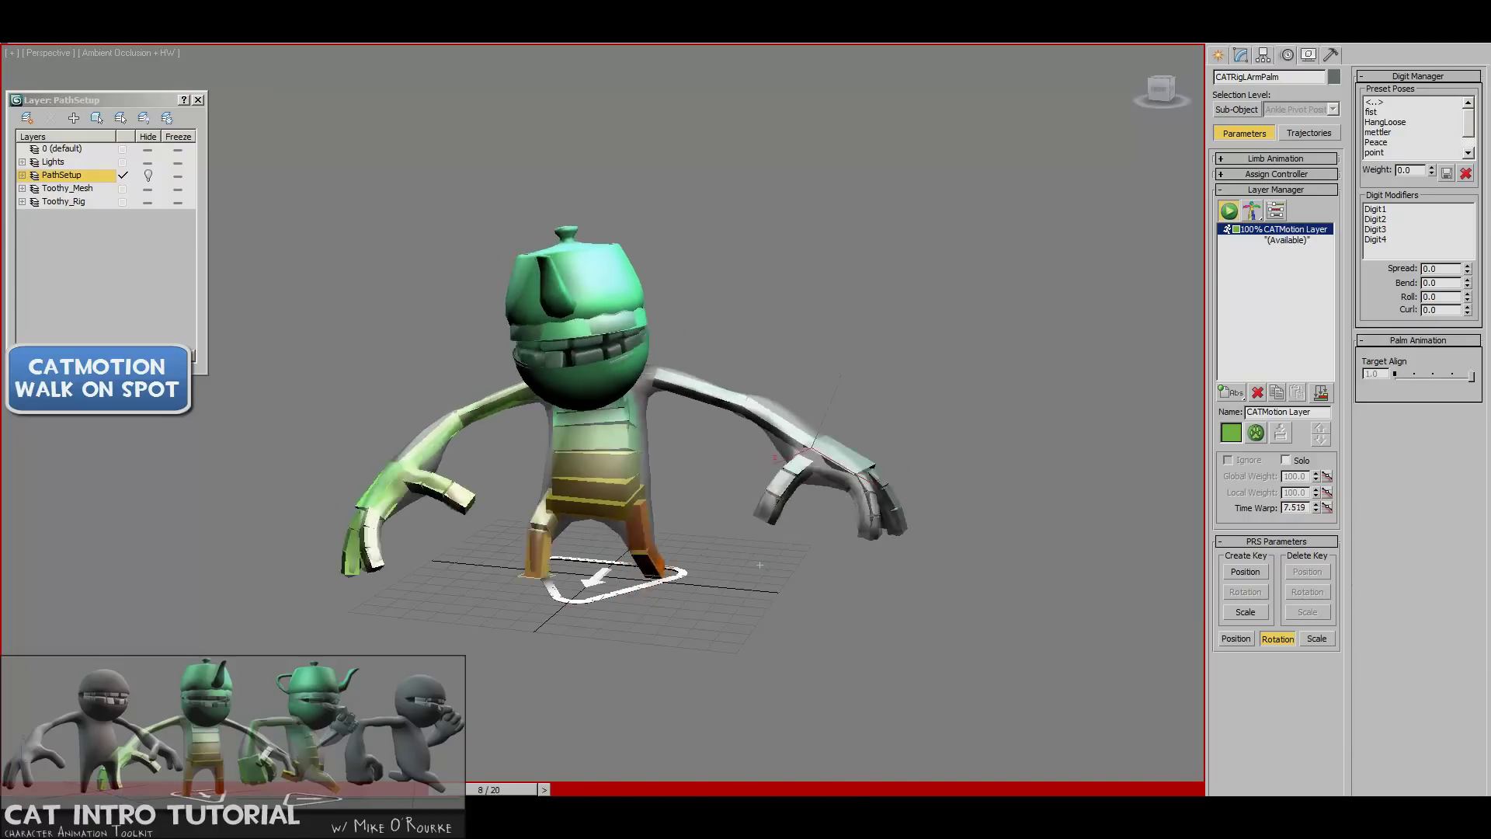
{"action": "key", "text": "/"}
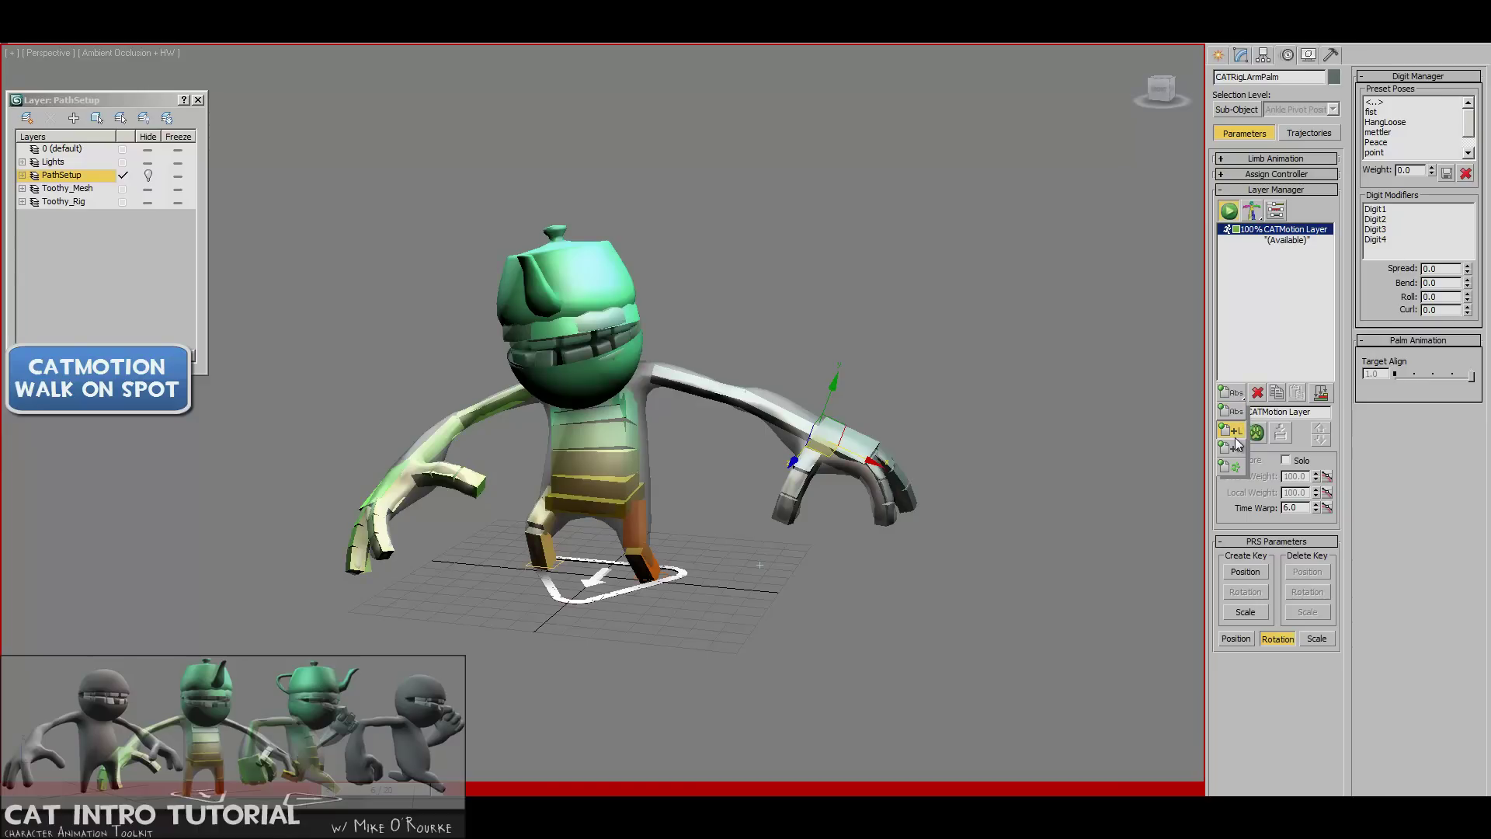
Add a local adjustment layer above the CATMotion layer and rotate the left upper arm down toward the body
{"action": "left_click_drag", "start_coordinate": [1237, 432], "coordinate": [1238, 433]}
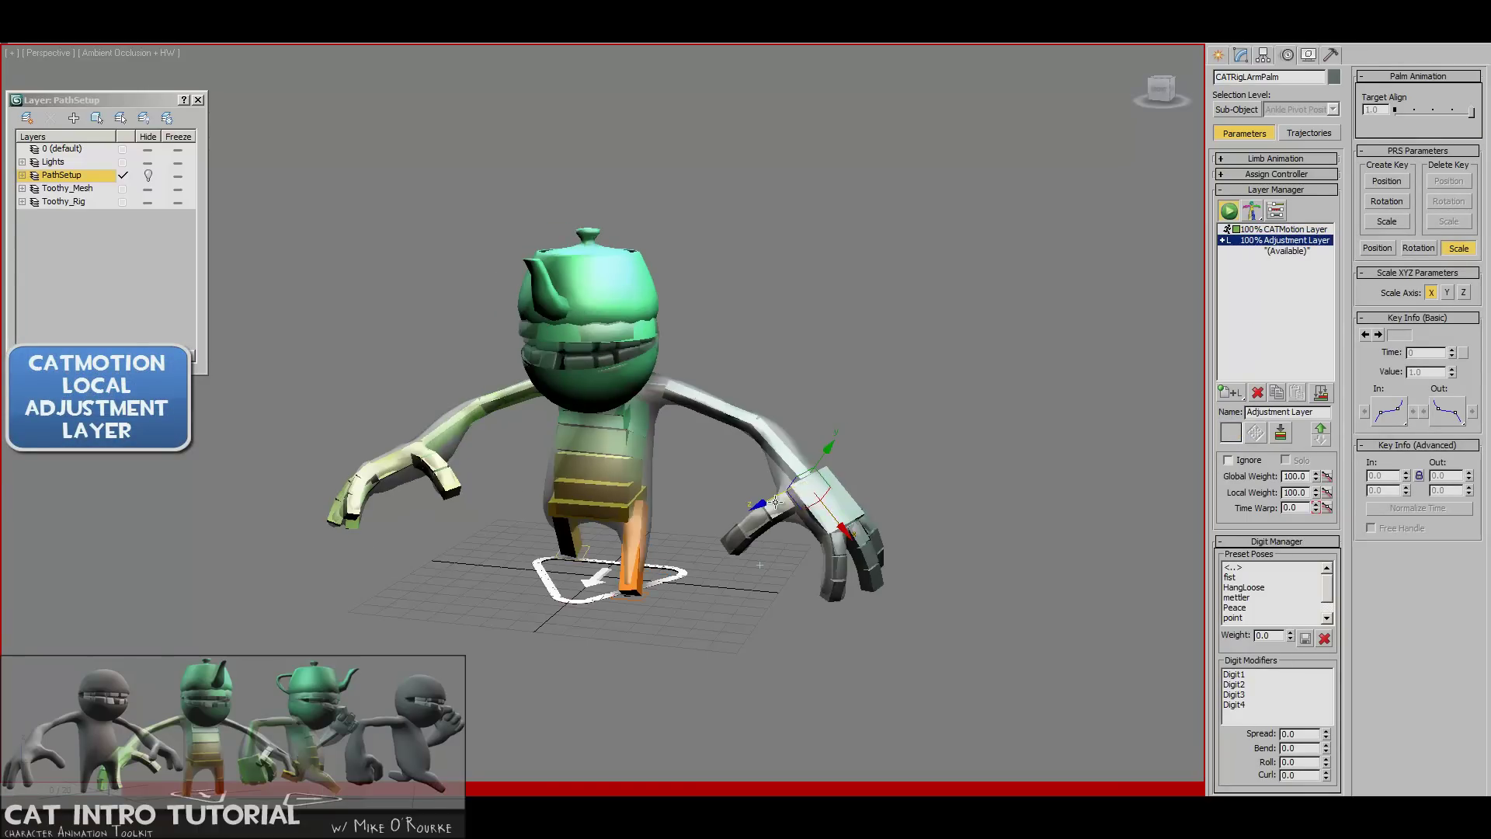
{"action": "middle_click_drag", "start_coordinate": [829, 631], "coordinate": [661, 400], "text": "alt"}
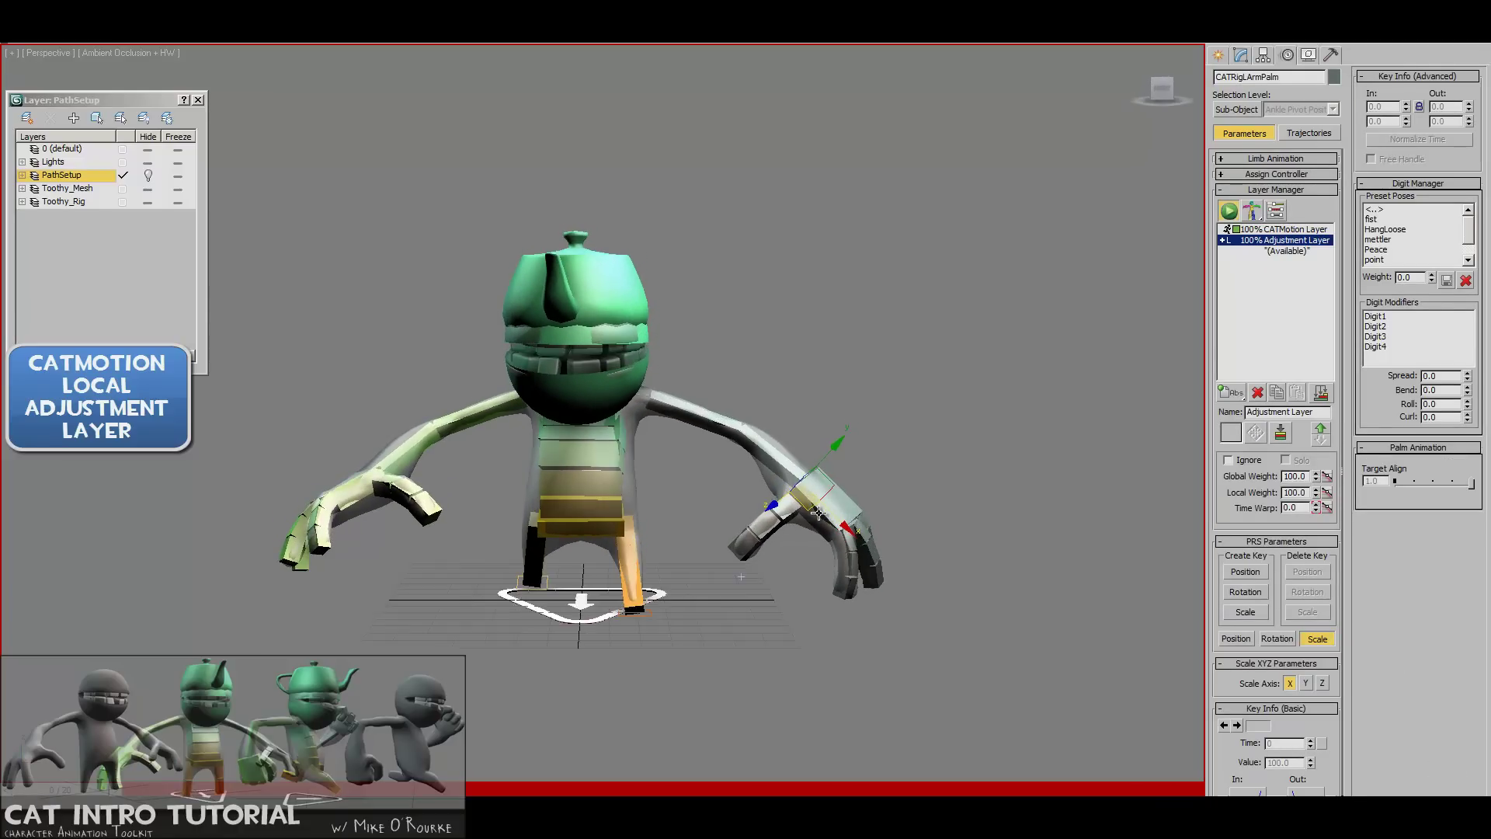
{"action": "left_click", "coordinate": [661, 399]}
{"action": "left_click", "coordinate": [660, 400]}
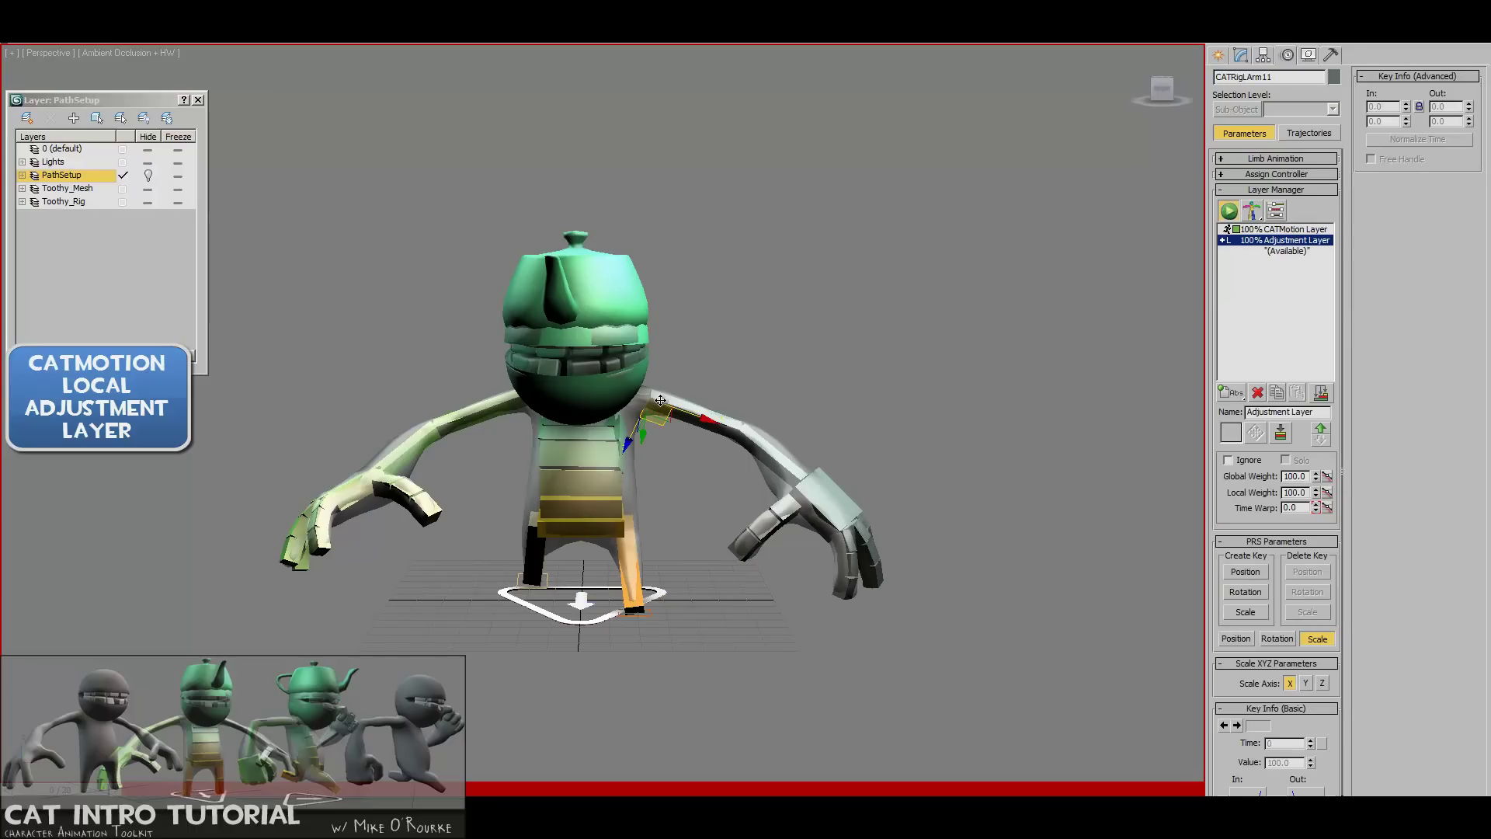
{"action": "left_click_drag", "start_coordinate": [690, 362], "coordinate": [711, 407]}
Select the left forearm and rotate it to bend the elbow on the adjustment layer
{"action": "middle_click_drag", "start_coordinate": [767, 469], "coordinate": [683, 506], "text": "alt"}
{"action": "left_click", "coordinate": [684, 507]}
{"action": "left_click", "coordinate": [692, 504]}
{"action": "left_click_drag", "start_coordinate": [746, 502], "coordinate": [728, 543]}
{"action": "middle_click_drag", "start_coordinate": [728, 544], "coordinate": [870, 542], "text": "alt"}
Rotate the left upper arm about 20 degrees around its X axis to move it outward from the body
{"action": "left_click", "coordinate": [632, 415]}
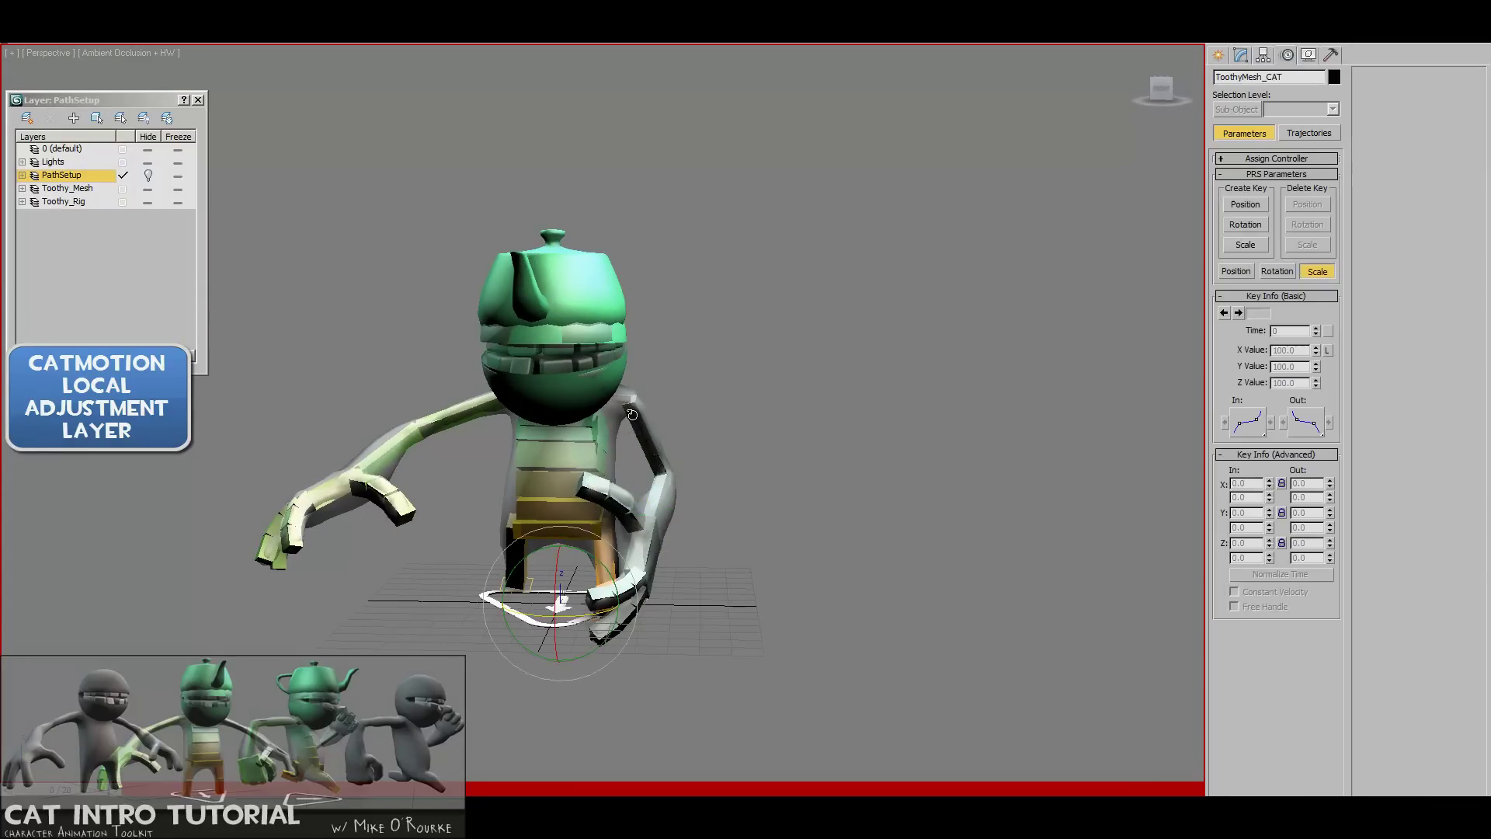
{"action": "left_click", "coordinate": [632, 414]}
{"action": "left_click_drag", "start_coordinate": [666, 414], "coordinate": [677, 404]}
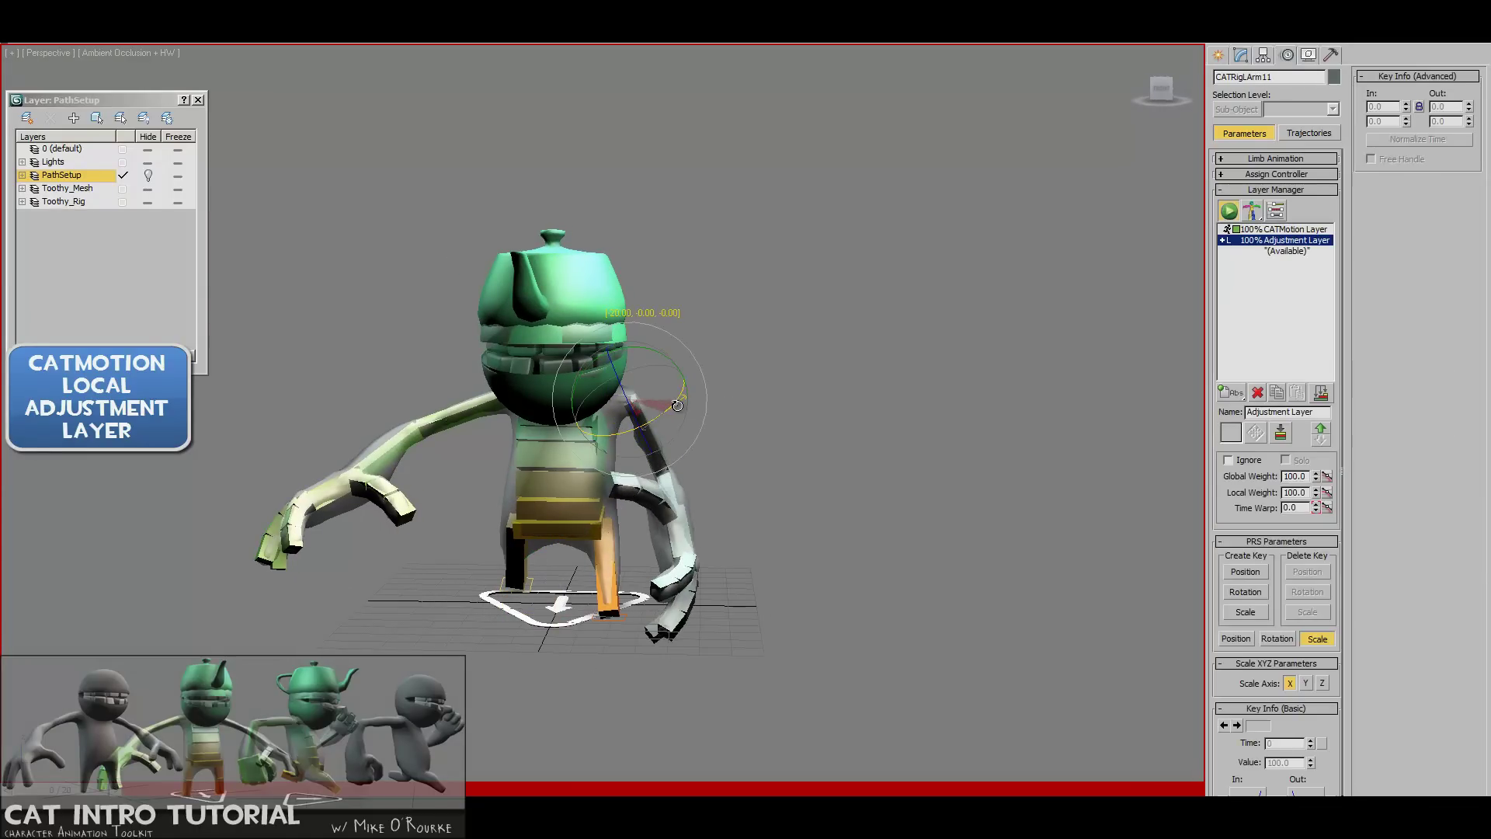
{"action": "middle_click_drag", "start_coordinate": [793, 484], "coordinate": [758, 486], "text": "alt"}
Select the left palm and apply the fist preset pose to its fingers
{"action": "left_click", "coordinate": [684, 540]}
{"action": "middle_click_drag", "start_coordinate": [779, 536], "coordinate": [799, 512], "text": "alt"}
{"action": "scroll", "coordinate": [799, 513], "scroll_direction": "down", "scroll_amount": 4}
{"action": "scroll", "coordinate": [737, 435], "scroll_direction": "up", "scroll_amount": 6}
{"action": "middle_click_drag", "start_coordinate": [712, 416], "coordinate": [712, 452], "text": "alt"}
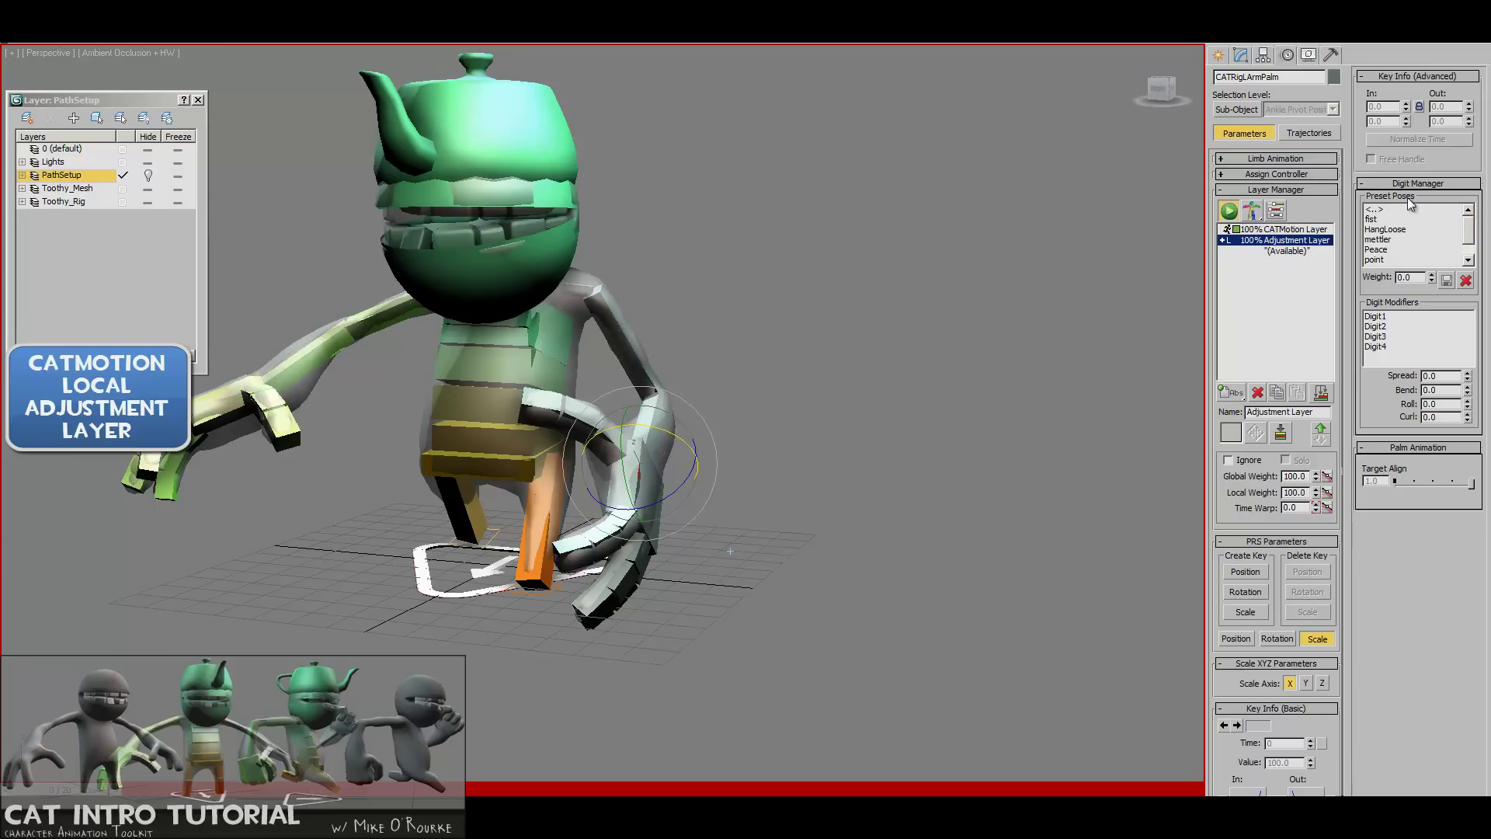
{"action": "left_click", "coordinate": [1372, 221]}
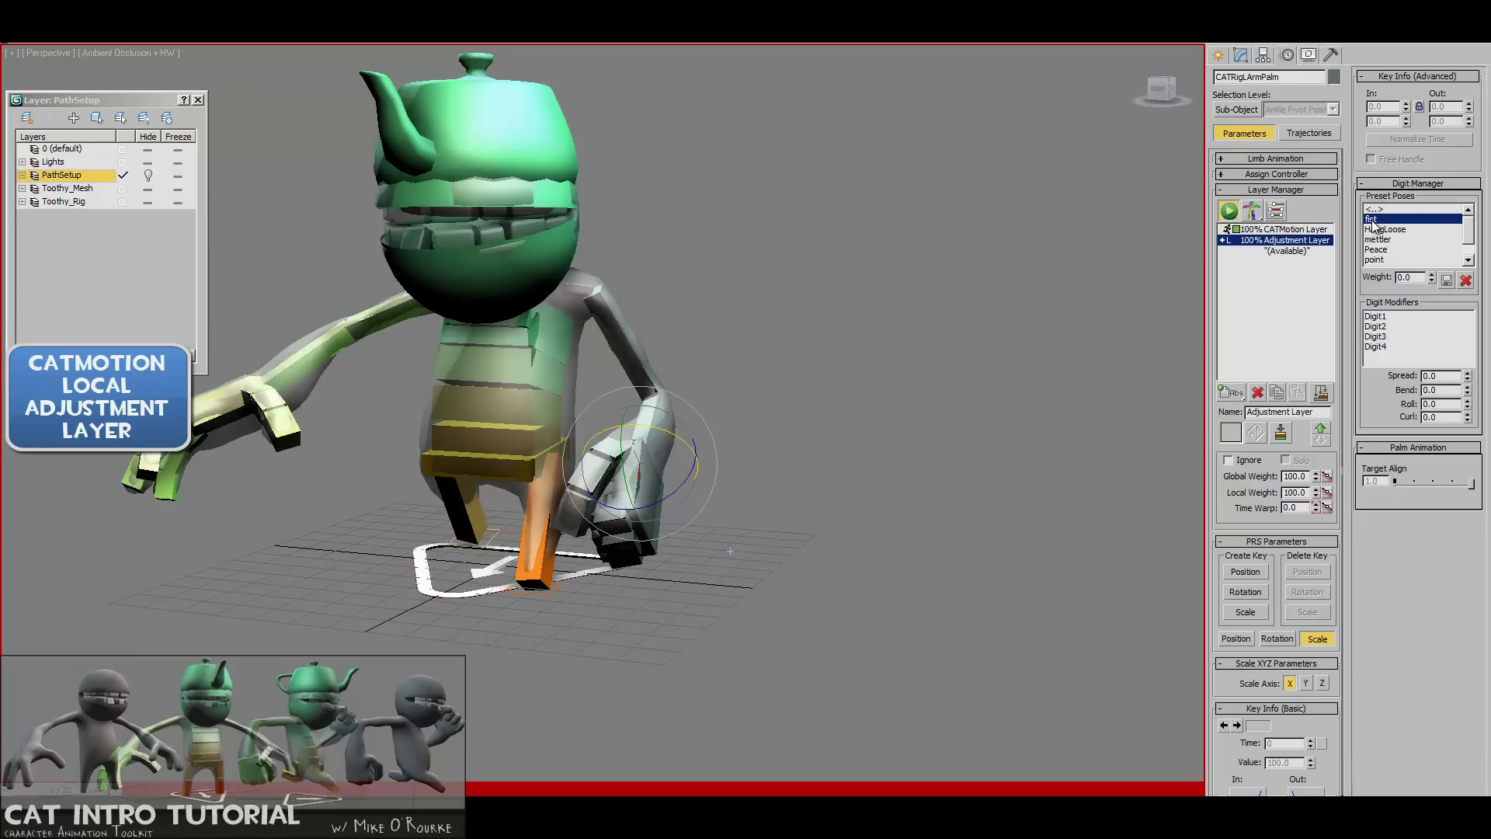
{"action": "middle_click_drag", "start_coordinate": [734, 469], "coordinate": [974, 424], "text": "alt"}
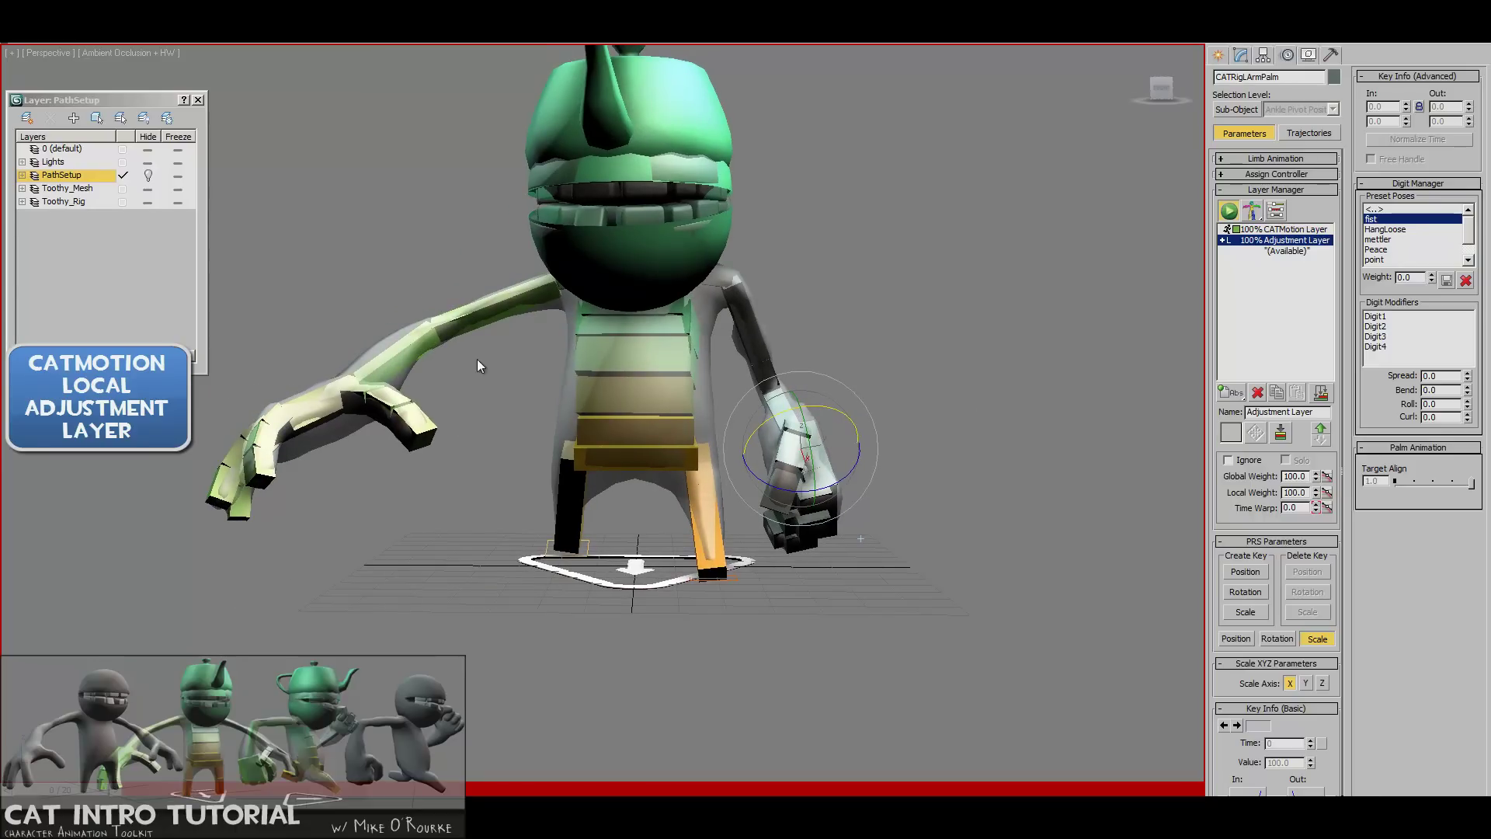
Play back the walk to check the adjusted left arm and return to the first frame
{"action": "left_click", "coordinate": [512, 312]}
{"action": "middle_click_drag", "start_coordinate": [862, 450], "coordinate": [640, 528], "text": "alt"}
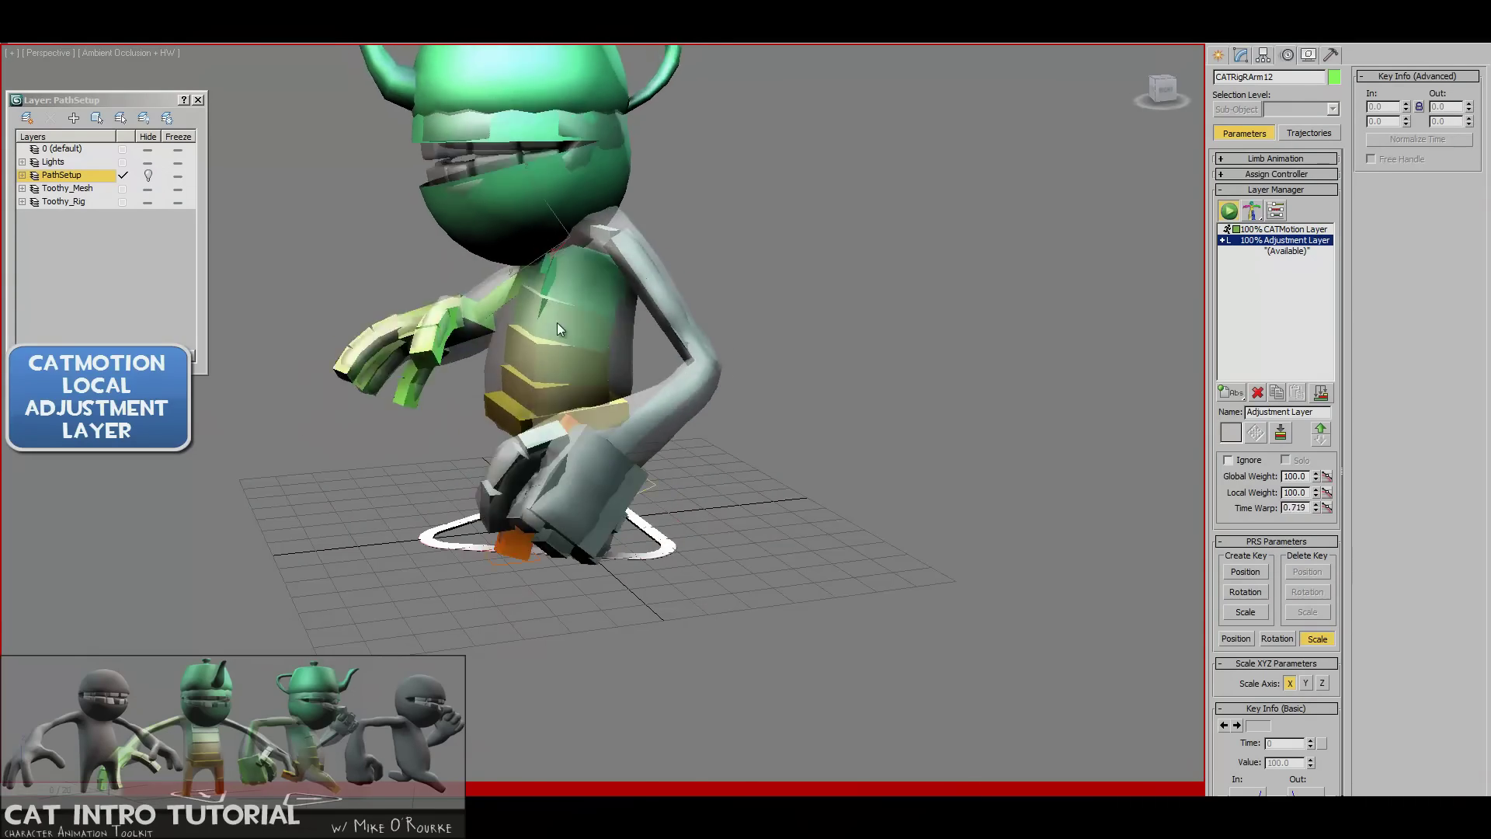
{"action": "middle_click_drag", "start_coordinate": [557, 323], "coordinate": [648, 362], "text": "alt"}
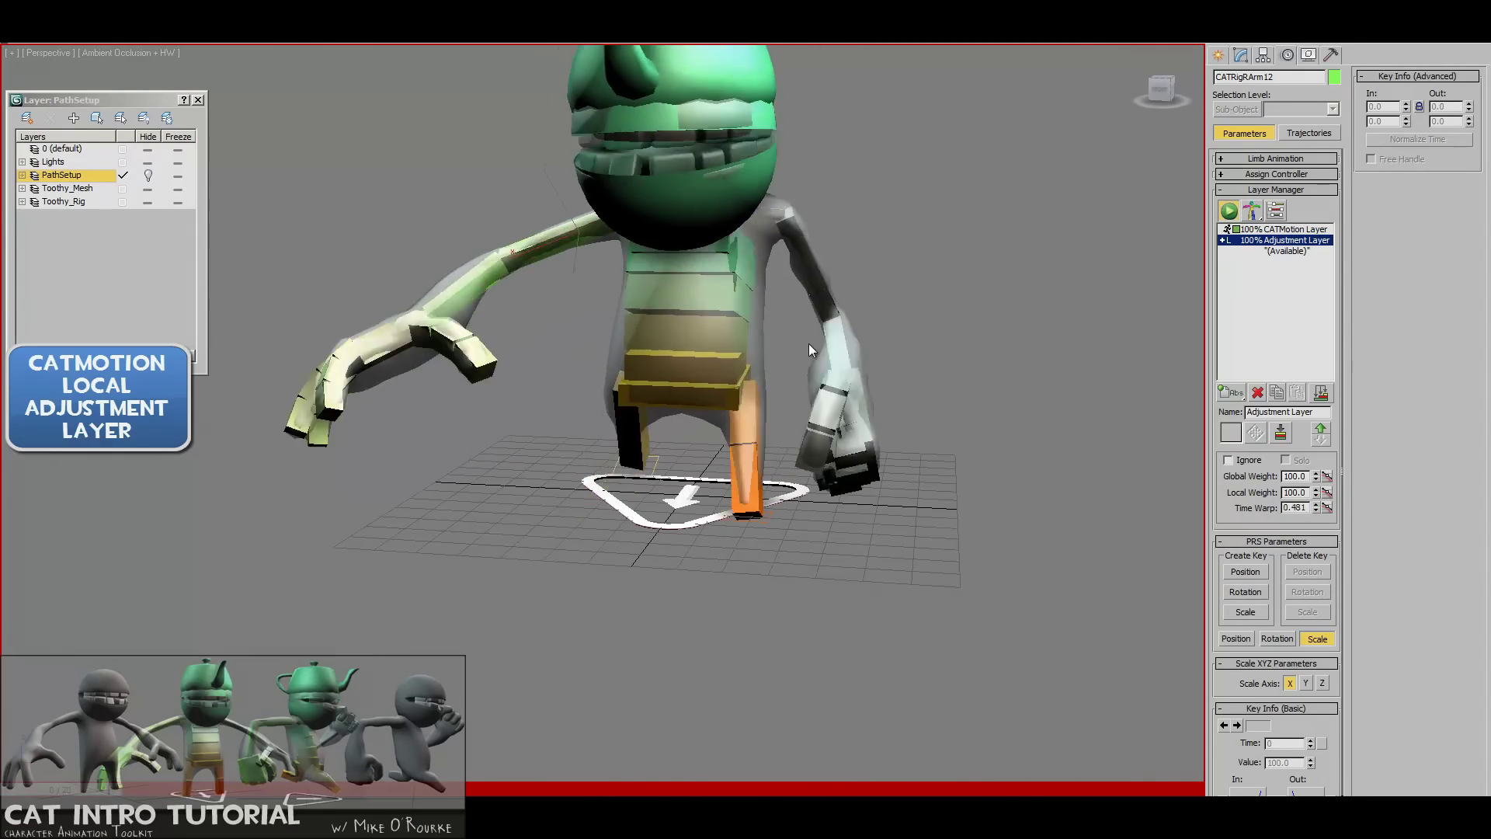
{"action": "key", "text": "slash"}
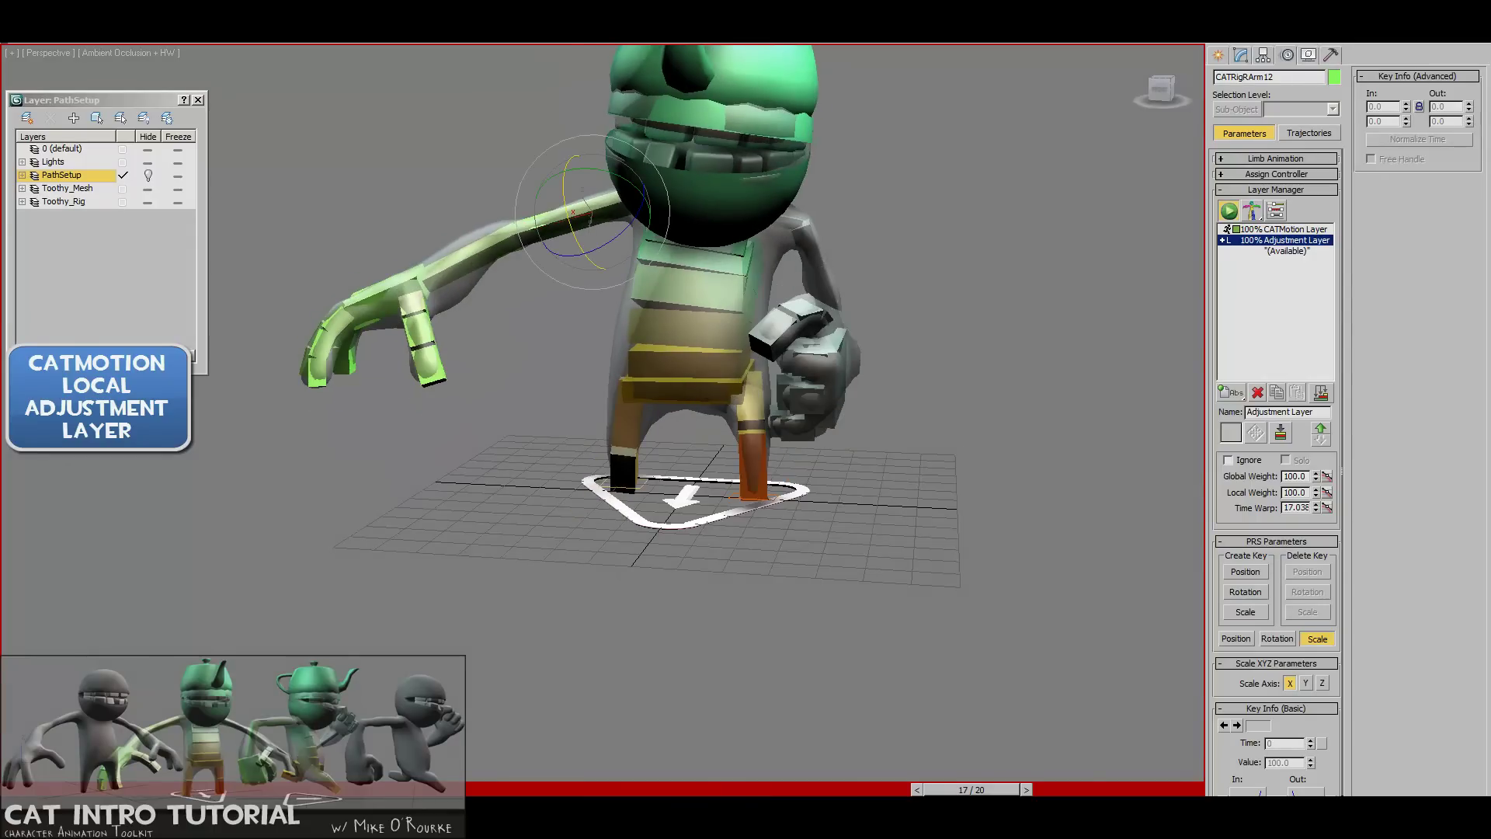
{"action": "key", "text": "Home"}
Select the right upper arm and rotate it down toward the body on the adjustment layer
{"action": "middle_click_drag", "start_coordinate": [535, 353], "coordinate": [579, 324], "text": "alt"}
{"action": "middle_click_drag", "start_coordinate": [580, 324], "coordinate": [577, 387]}
{"action": "left_click", "coordinate": [598, 285]}
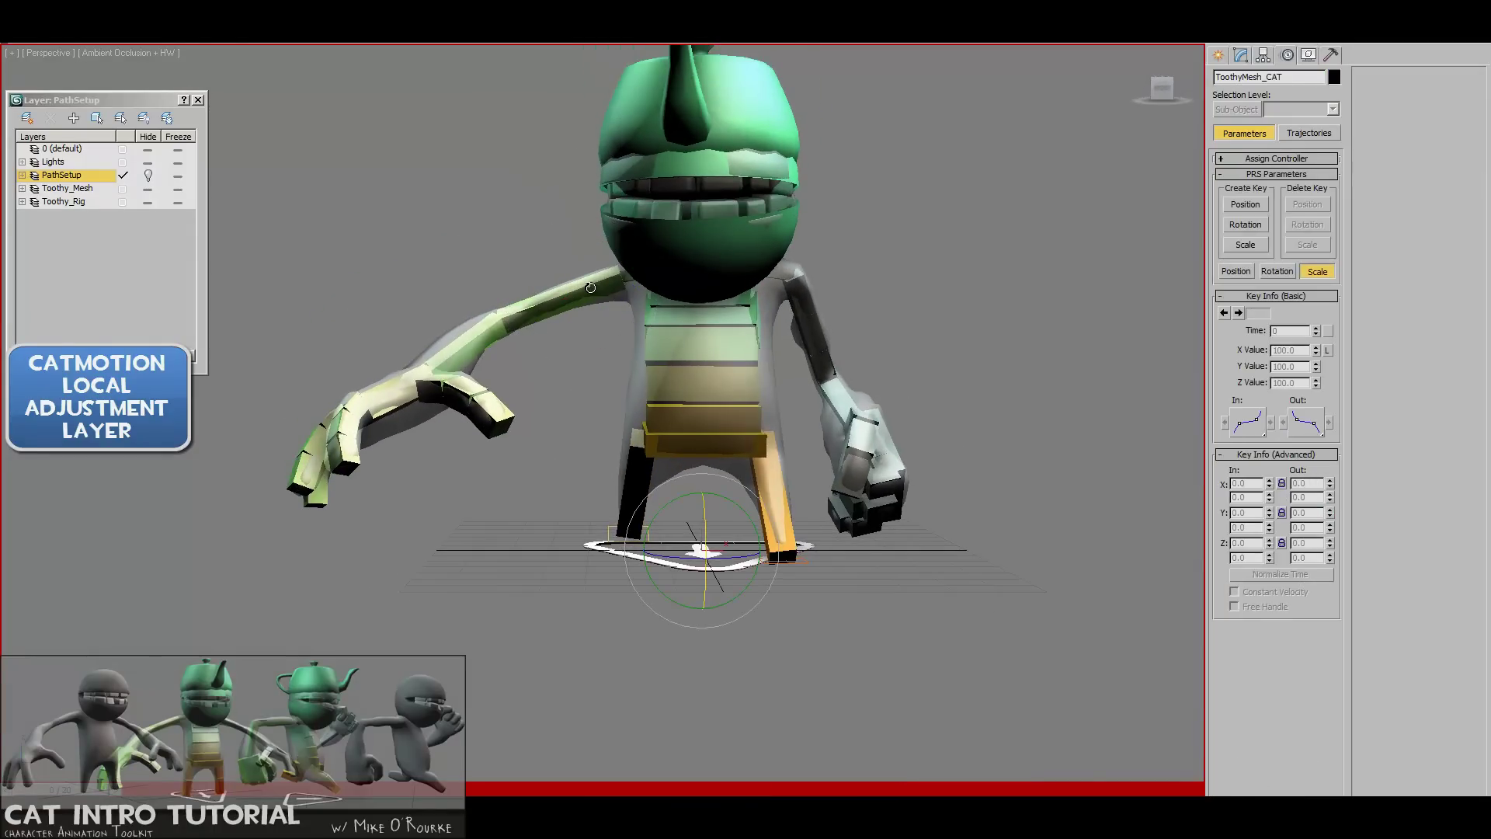
{"action": "left_click", "coordinate": [590, 288]}
{"action": "left_click_drag", "start_coordinate": [617, 311], "coordinate": [606, 216]}
{"action": "middle_click_drag", "start_coordinate": [606, 216], "coordinate": [608, 357], "text": "alt"}
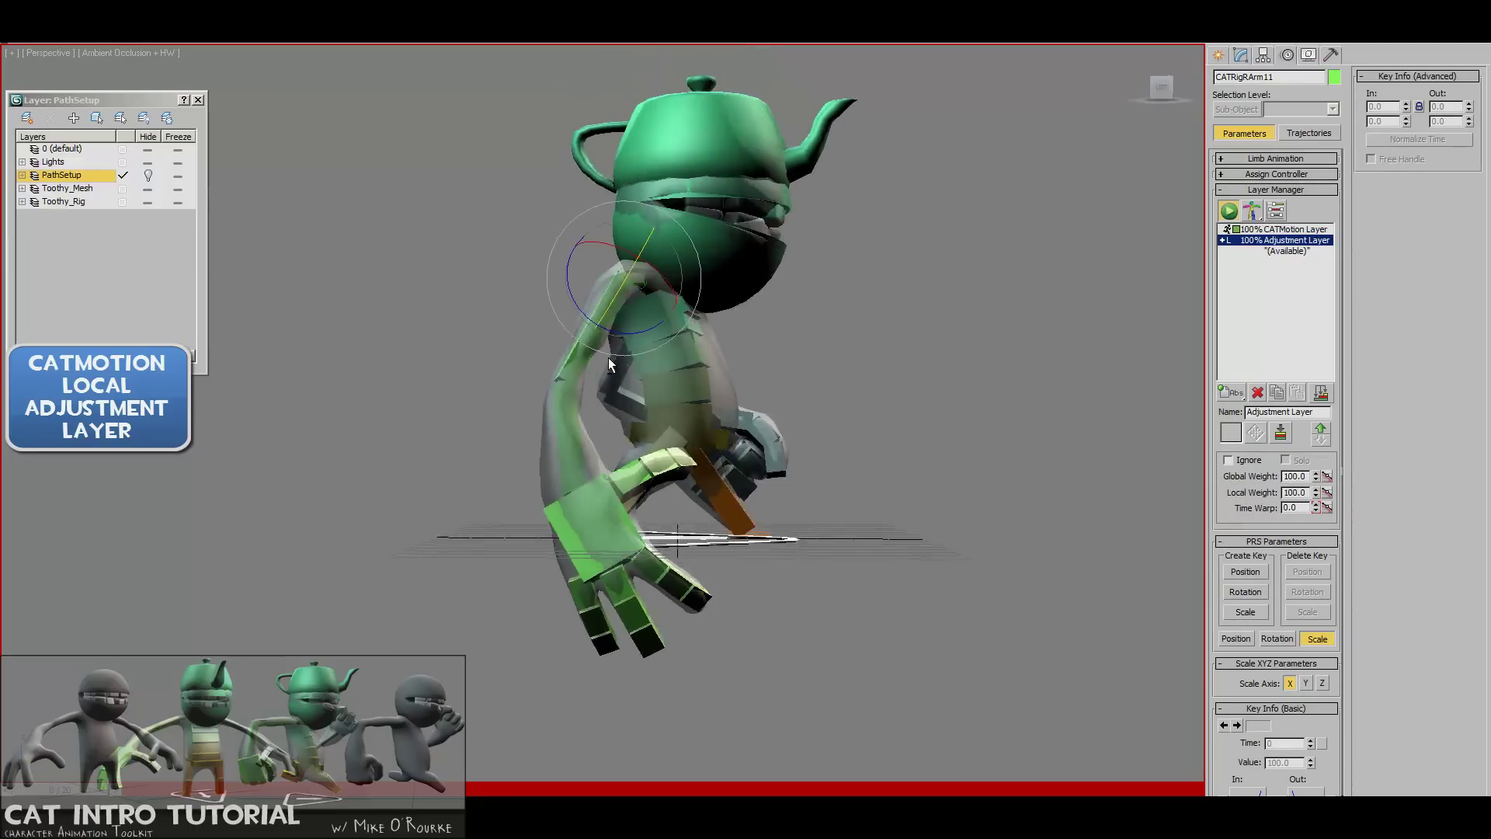
Bend the right forearm forward and refine the right upper arm's rotation to match the left side
{"action": "left_click", "coordinate": [563, 402]}
{"action": "left_click", "coordinate": [563, 403]}
{"action": "left_click_drag", "start_coordinate": [601, 415], "coordinate": [640, 387]}
{"action": "middle_click_drag", "start_coordinate": [640, 387], "coordinate": [632, 315], "text": "alt"}
{"action": "left_click", "coordinate": [633, 313]}
{"action": "left_click_drag", "start_coordinate": [633, 313], "coordinate": [658, 306]}
Select the right palm and apply the fist preset pose to its fingers
{"action": "left_click", "coordinate": [575, 464]}
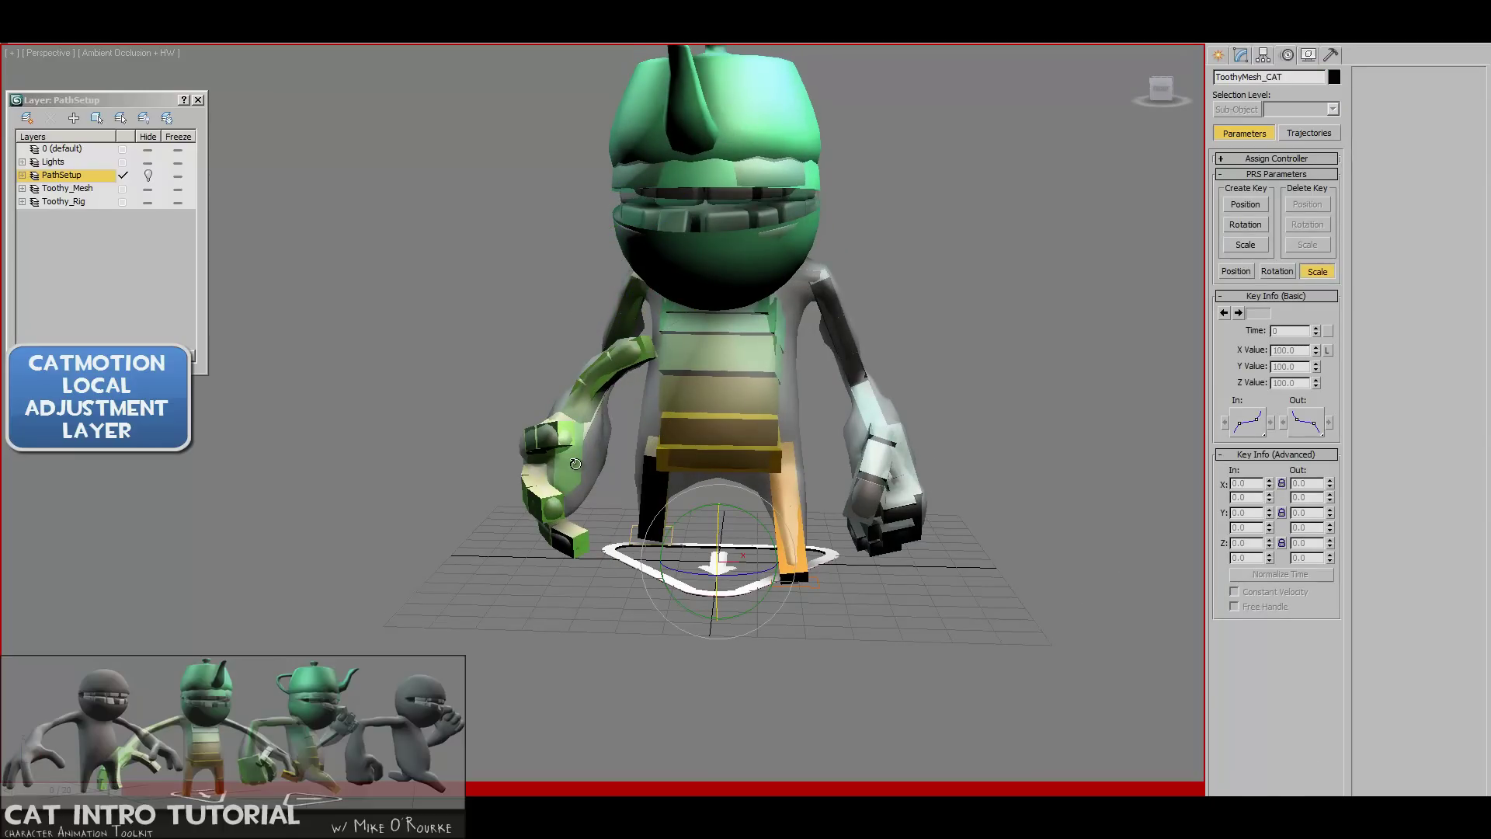
{"action": "left_click", "coordinate": [578, 457]}
{"action": "left_click", "coordinate": [1373, 220]}
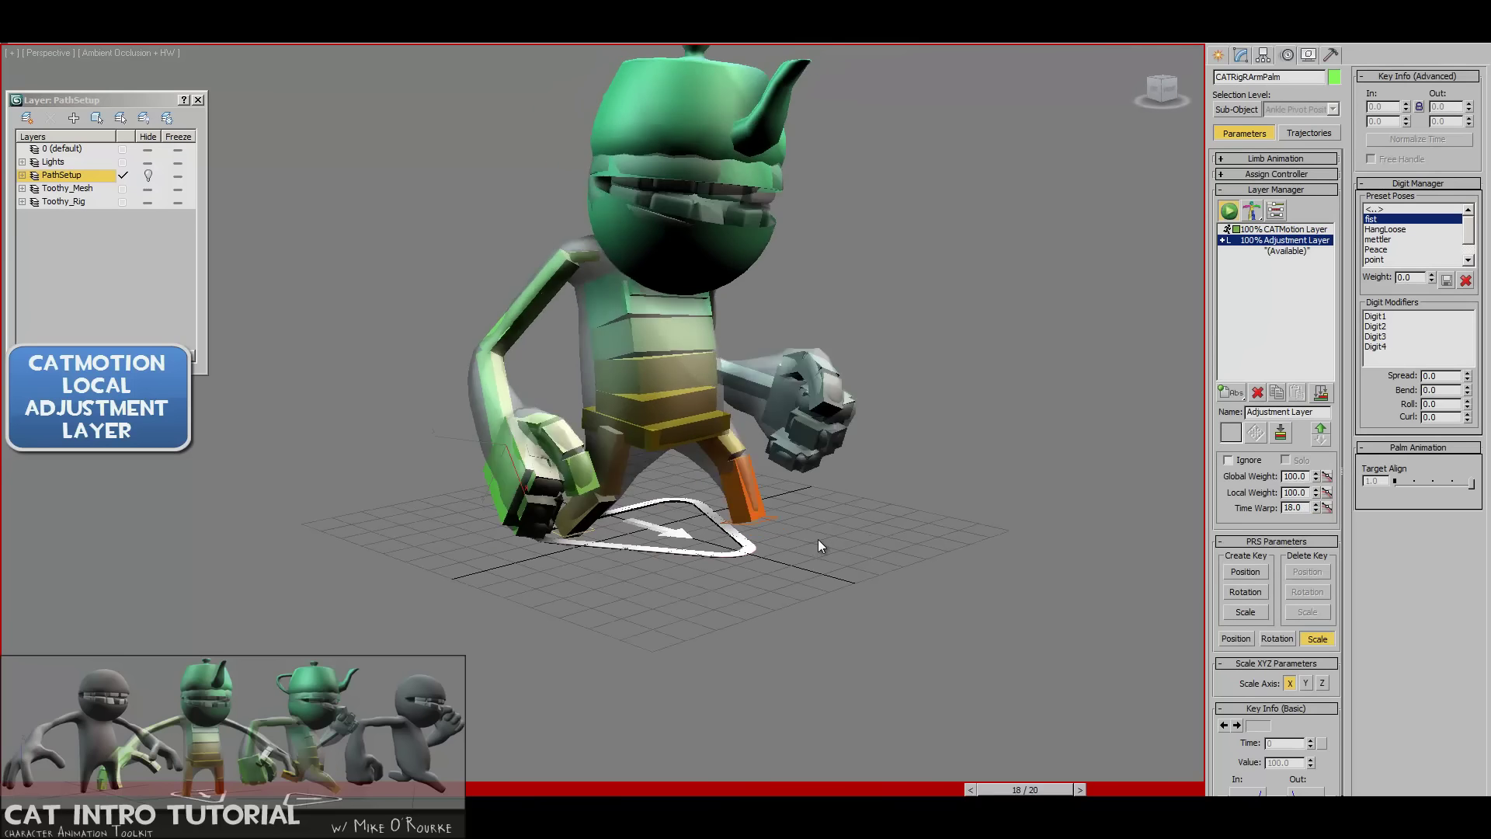
Review the looping walk with both arms adjusted and turn off Auto Key
{"action": "middle_click_drag", "start_coordinate": [823, 462], "coordinate": [626, 404]}
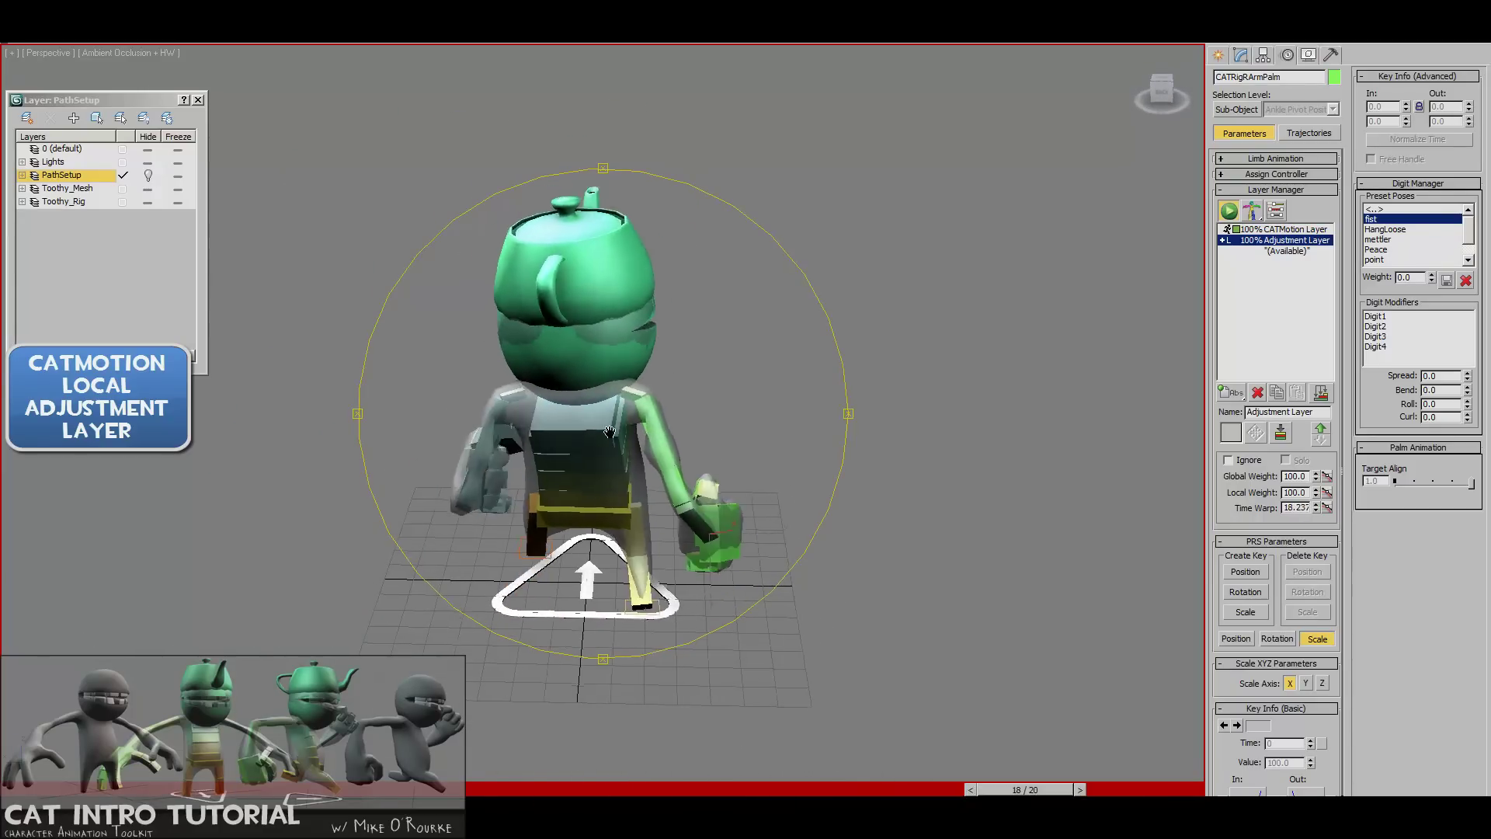
{"action": "mouse_move", "coordinate": [622, 434]}
{"action": "middle_mouse_down", "text": "alt"}
{"action": "mouse_move", "coordinate": [609, 482]}
{"action": "mouse_move", "coordinate": [682, 466]}
{"action": "mouse_move", "coordinate": [543, 469]}
{"action": "mouse_move", "coordinate": [615, 460]}
{"action": "middle_mouse_up", "text": "alt"}
{"action": "middle_click_drag", "start_coordinate": [692, 427], "coordinate": [748, 434]}
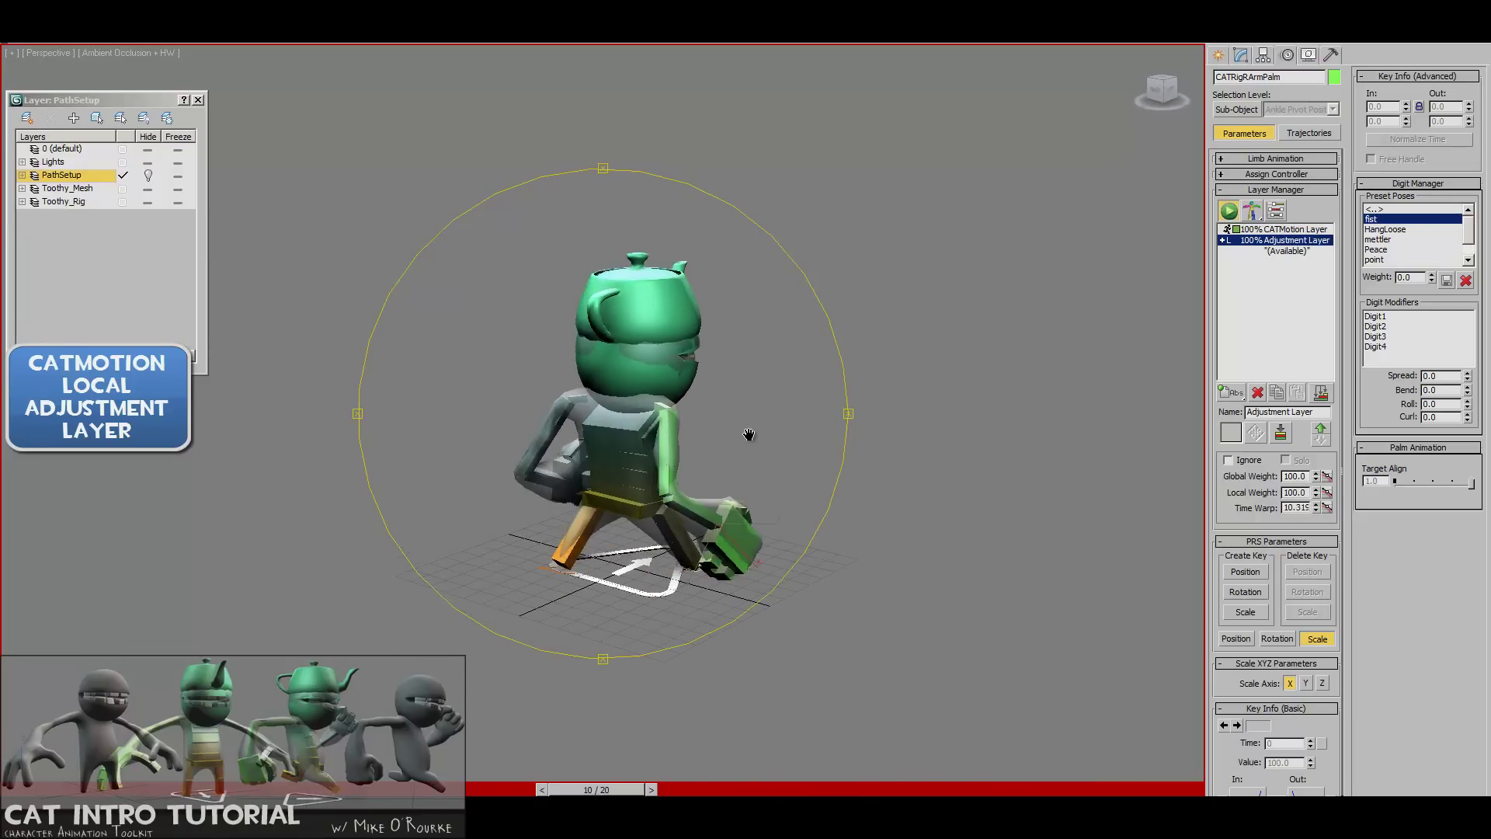
{"action": "key", "text": "n"}
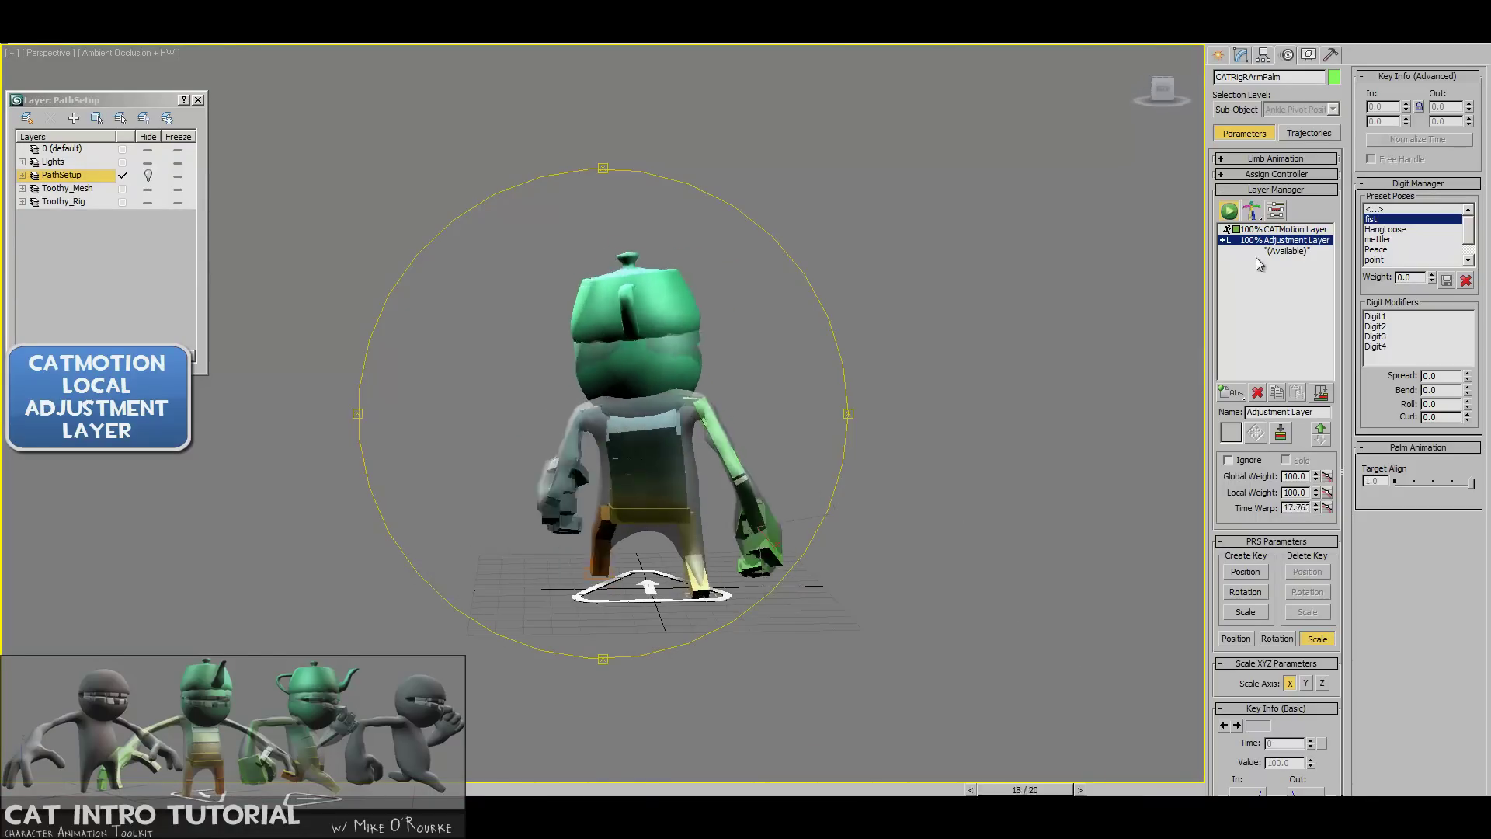
Select the CATMotion Layer and open its CATMotion editor at the Globals settings
{"action": "left_click", "coordinate": [1277, 230]}
{"action": "left_click_drag", "start_coordinate": [750, 403], "coordinate": [719, 451]}
{"action": "middle_click_drag", "start_coordinate": [721, 486], "coordinate": [697, 503], "text": "alt"}
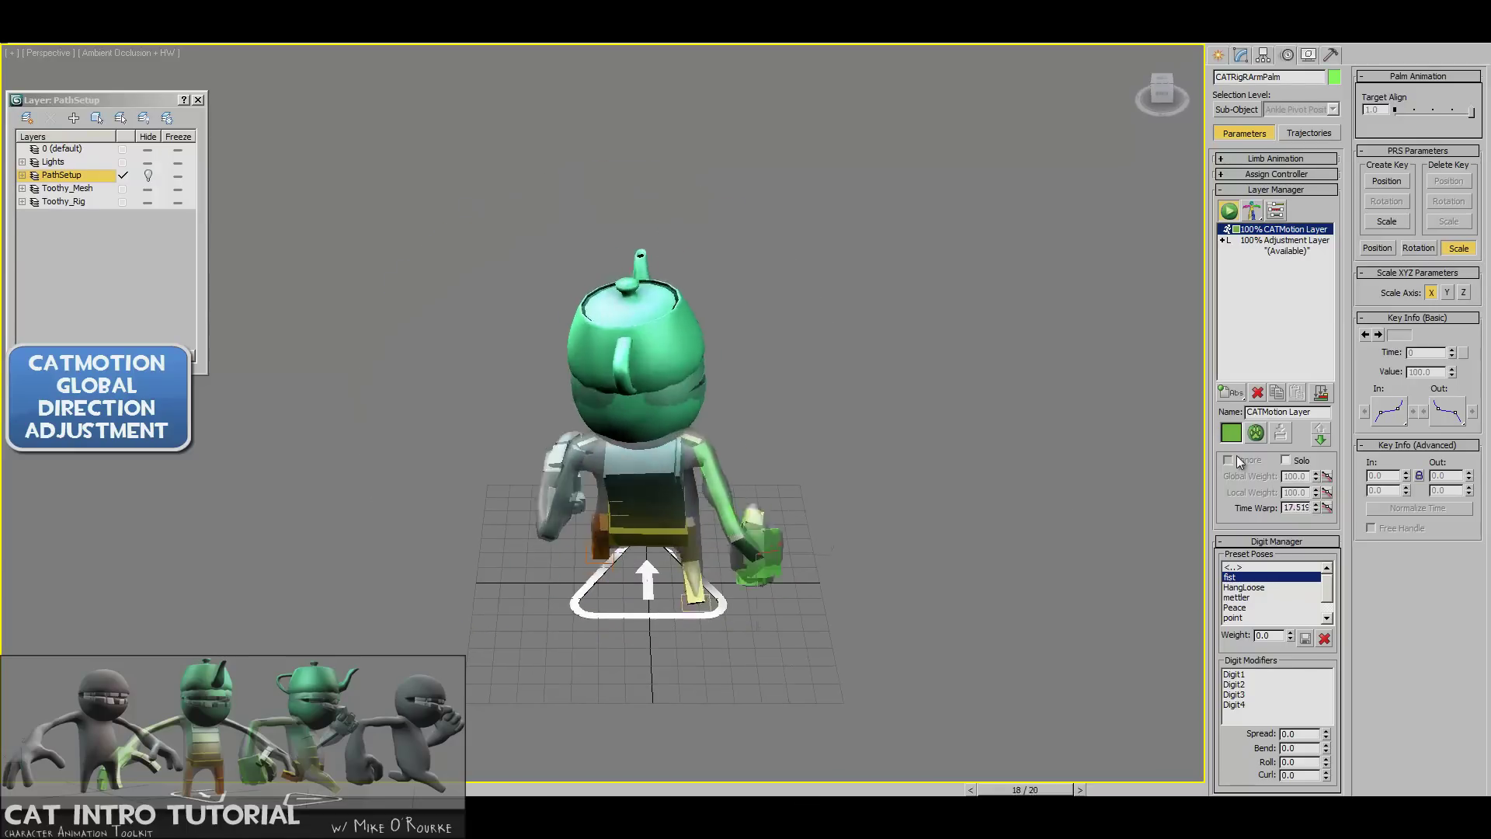
{"action": "left_click", "coordinate": [1256, 434]}
{"action": "left_click_drag", "start_coordinate": [825, 323], "coordinate": [342, 133]}
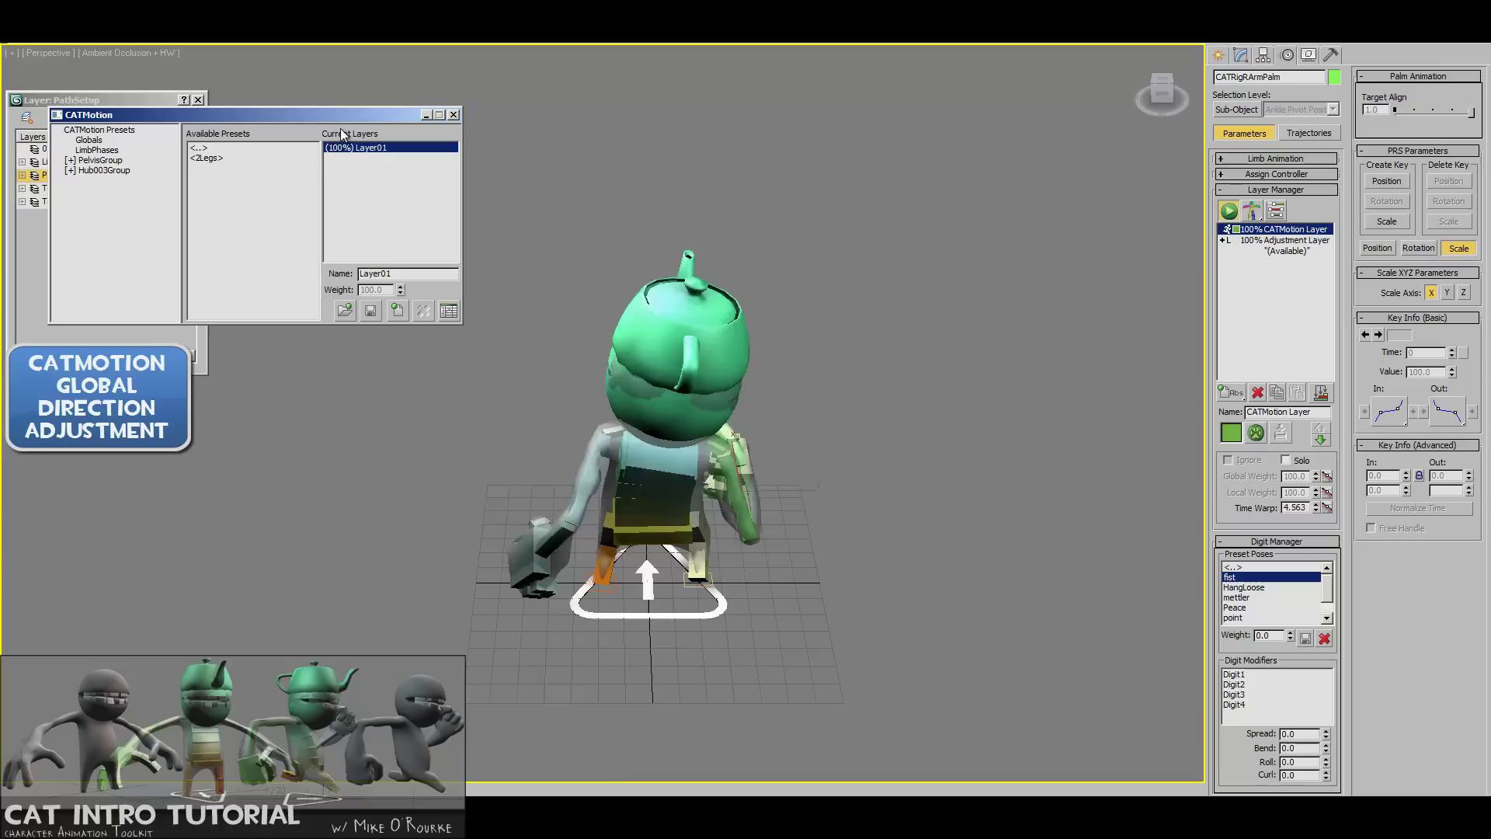
{"action": "left_click", "coordinate": [99, 142]}
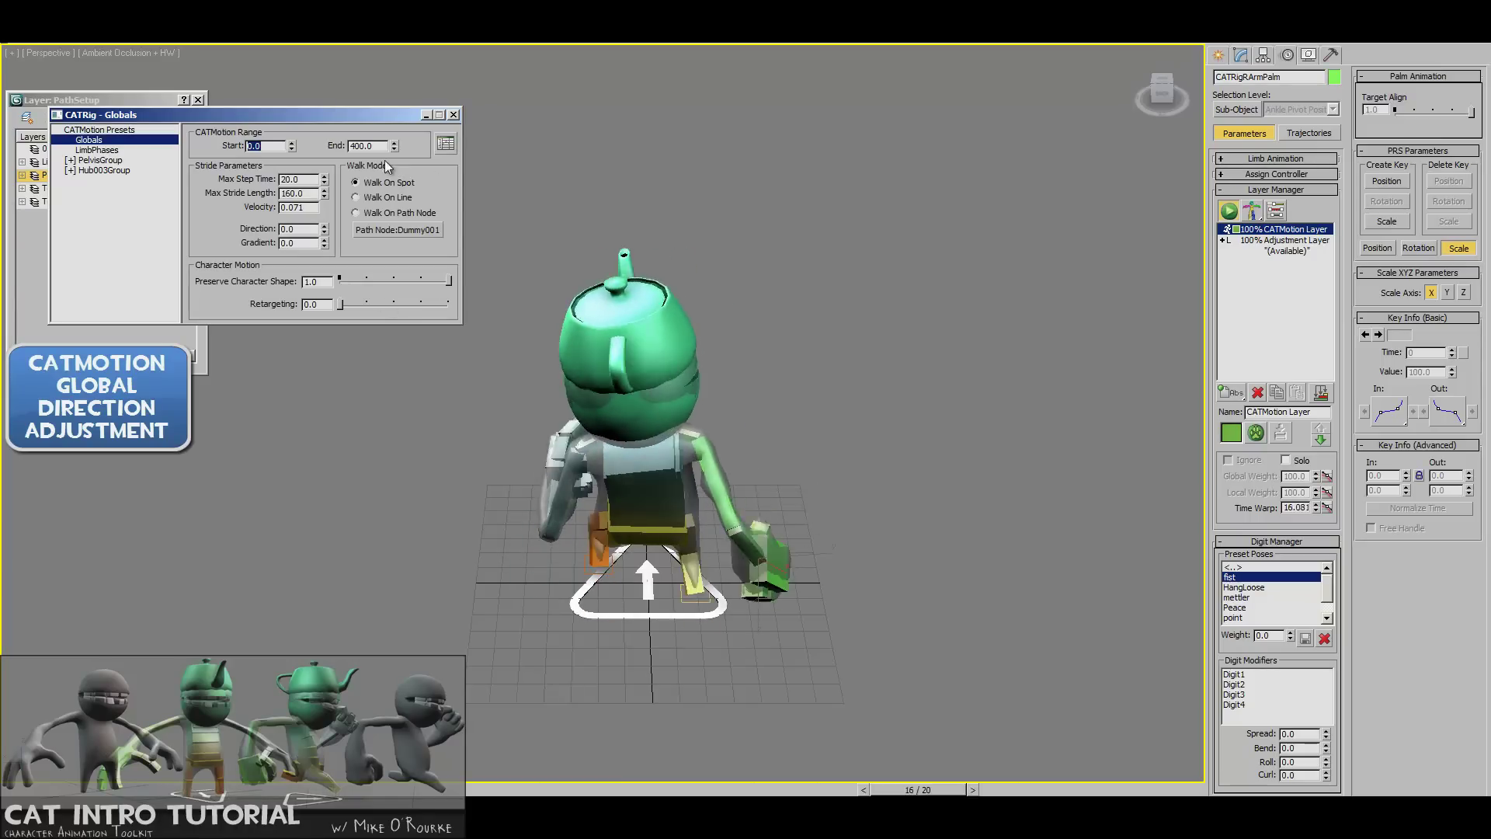
{"action": "left_click", "coordinate": [297, 228]}
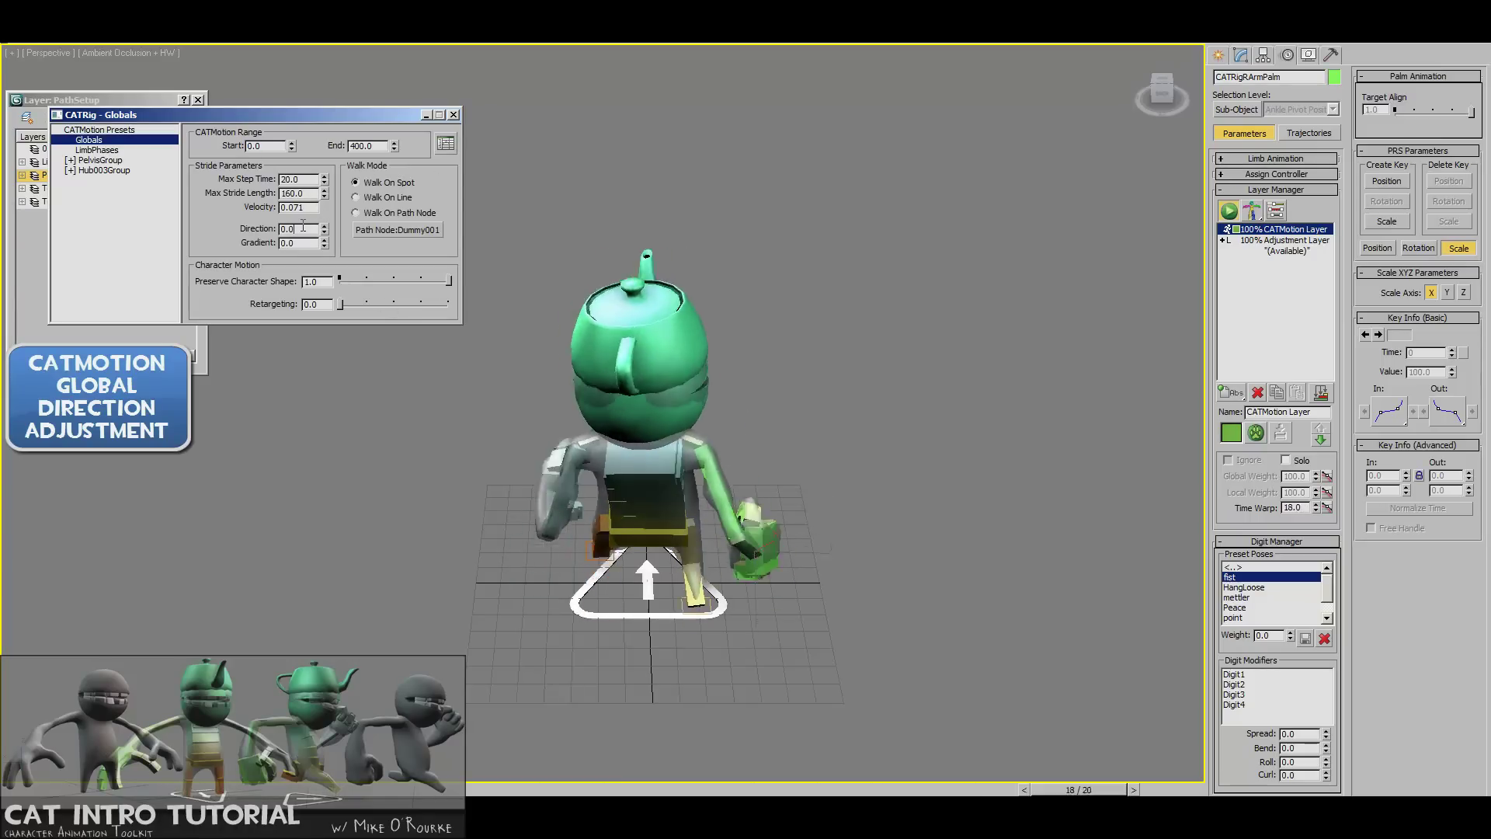
Set the Max Stride Length to 120, with the character viewed from the front three-quarter side
{"action": "left_click_drag", "start_coordinate": [355, 114], "coordinate": [356, 81]}
{"action": "middle_click_drag", "start_coordinate": [616, 424], "coordinate": [765, 579], "text": "alt"}
{"action": "scroll", "coordinate": [783, 445], "scroll_direction": "up", "scroll_amount": 3}
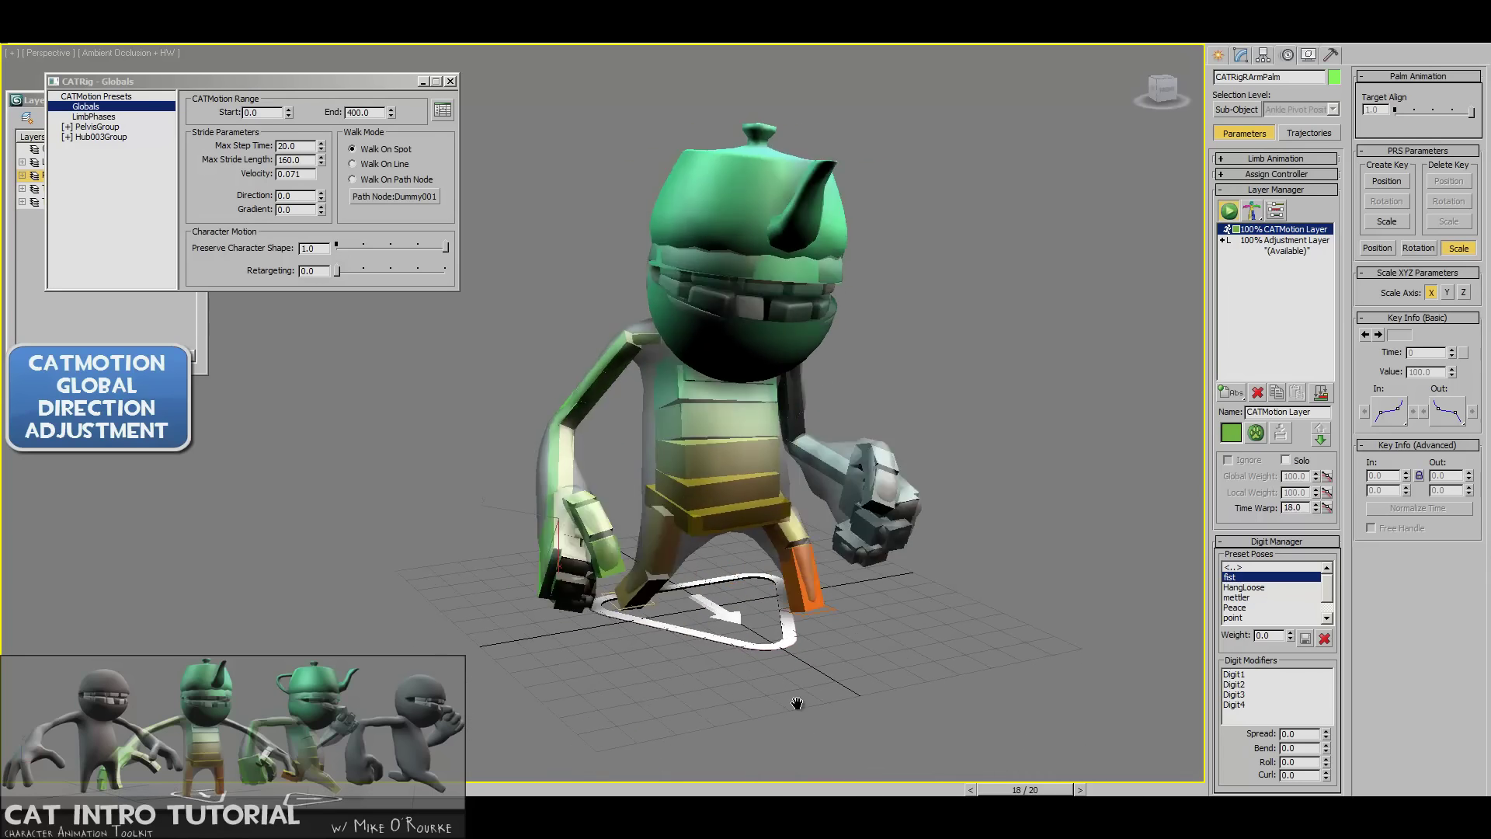
{"action": "double_click", "coordinate": [291, 159]}
{"action": "type", "text": "120"}
{"action": "key", "text": "Return"}
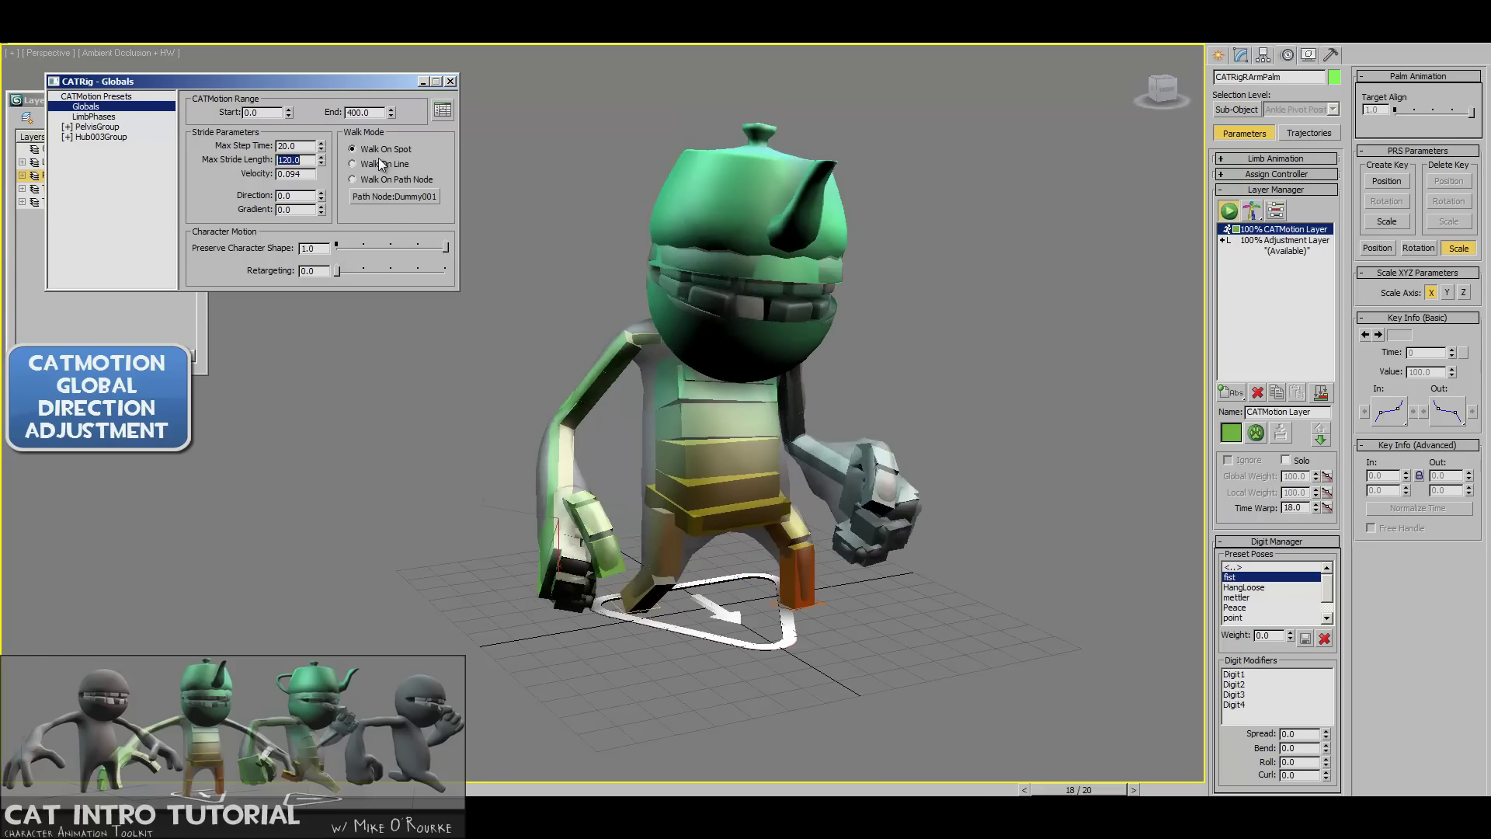
Try global walk directions of 90, 180 and 270 in turn while the walk plays
{"action": "double_click", "coordinate": [289, 195]}
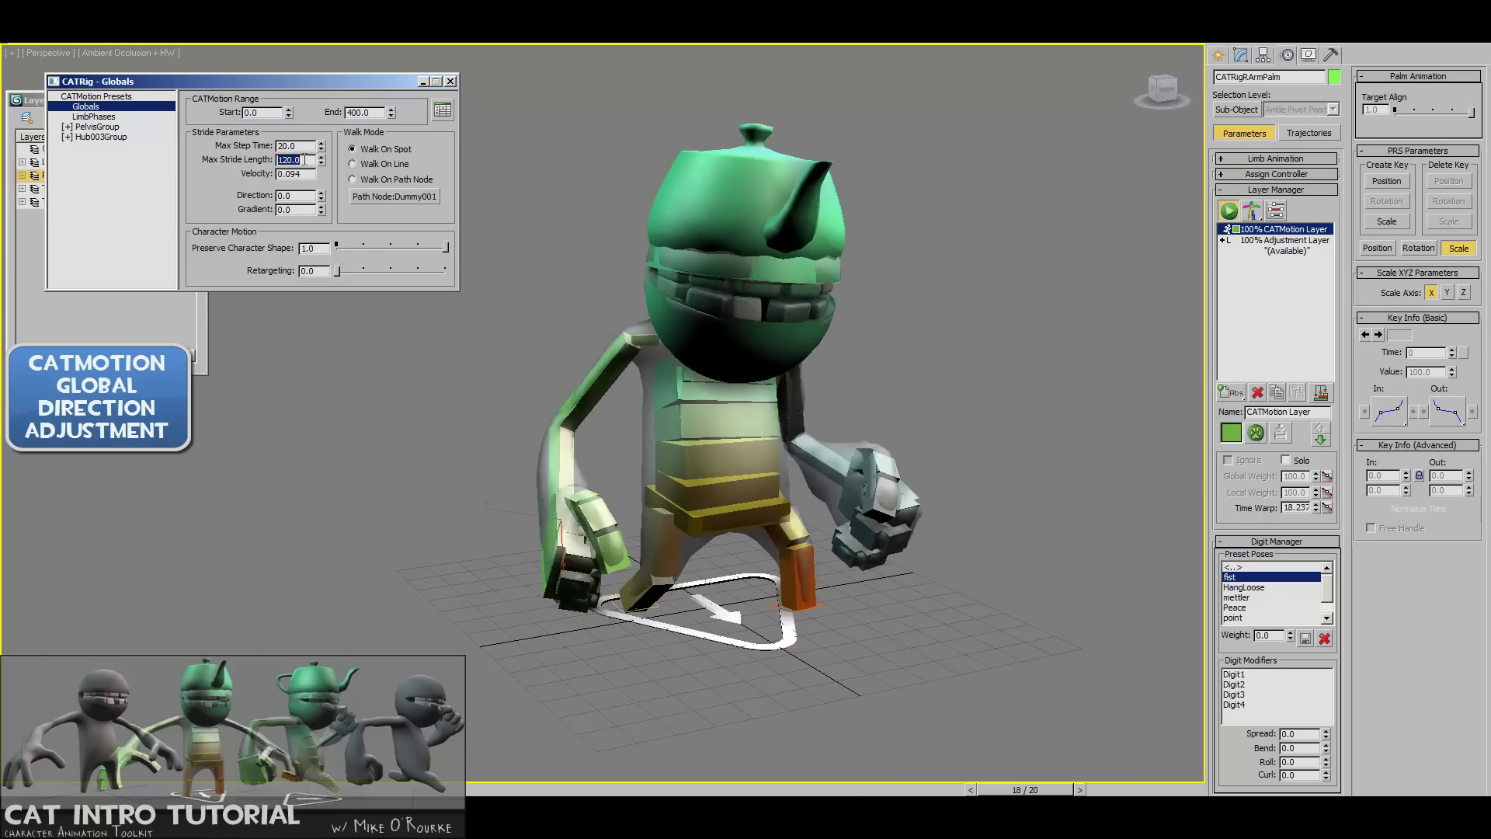
{"action": "type", "text": "90"}
{"action": "key", "text": "Return"}
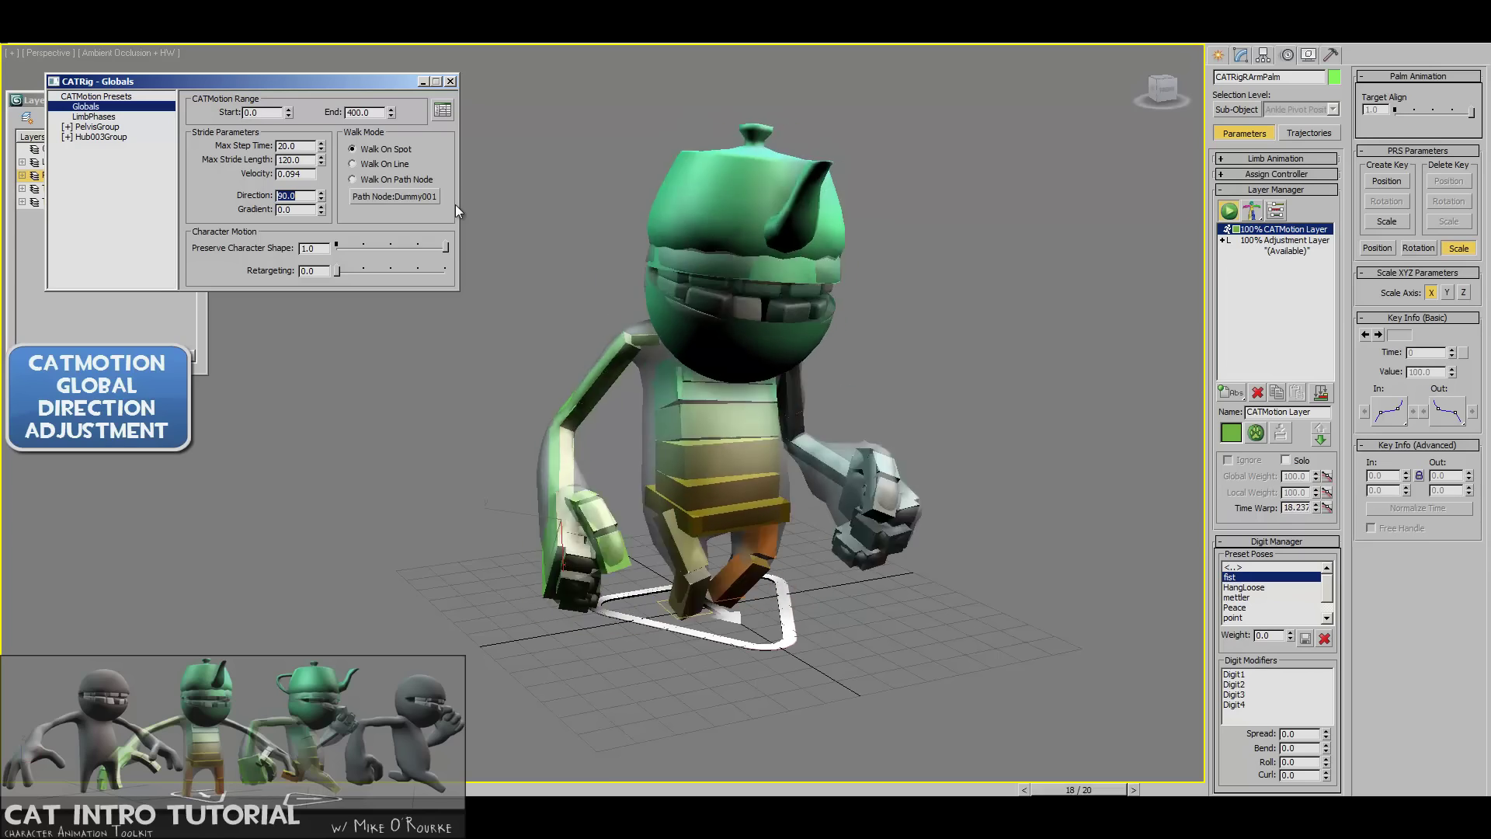
{"action": "type", "text": "180"}
{"action": "key", "text": "Return"}
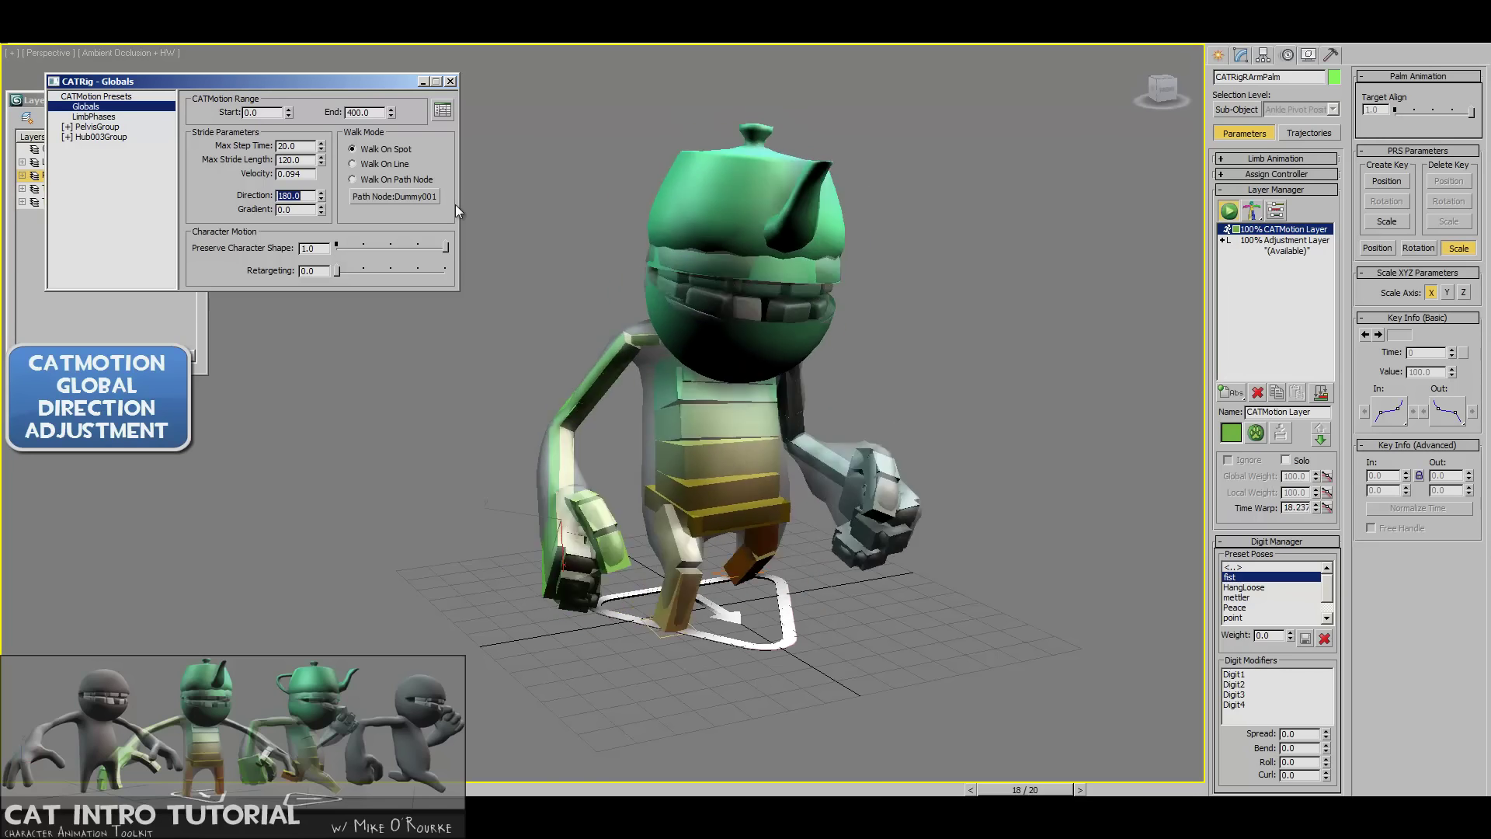
{"action": "type", "text": "270"}
{"action": "key", "text": "Return"}
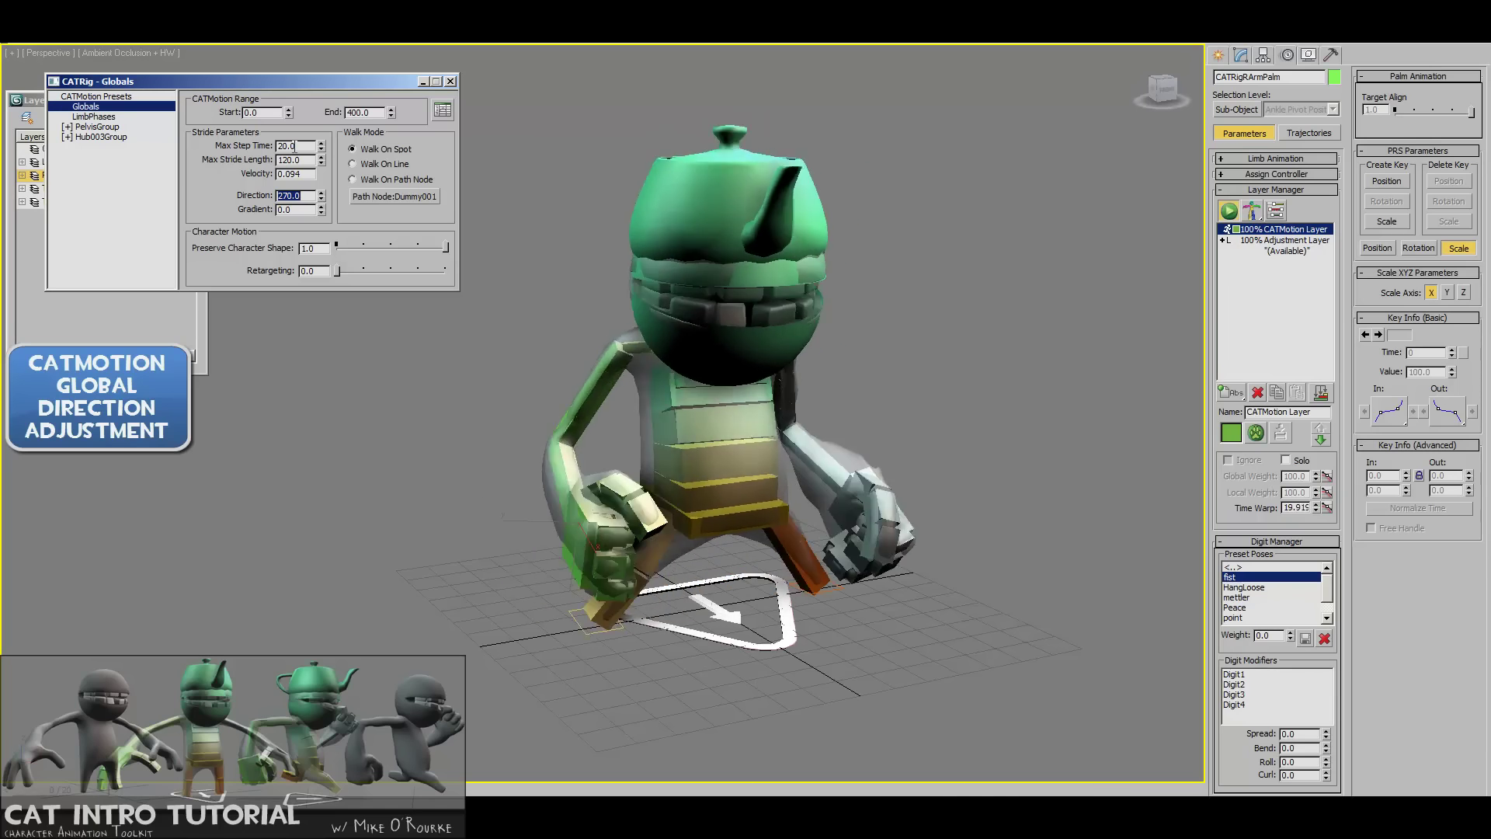
{"action": "double_click", "coordinate": [297, 146]}
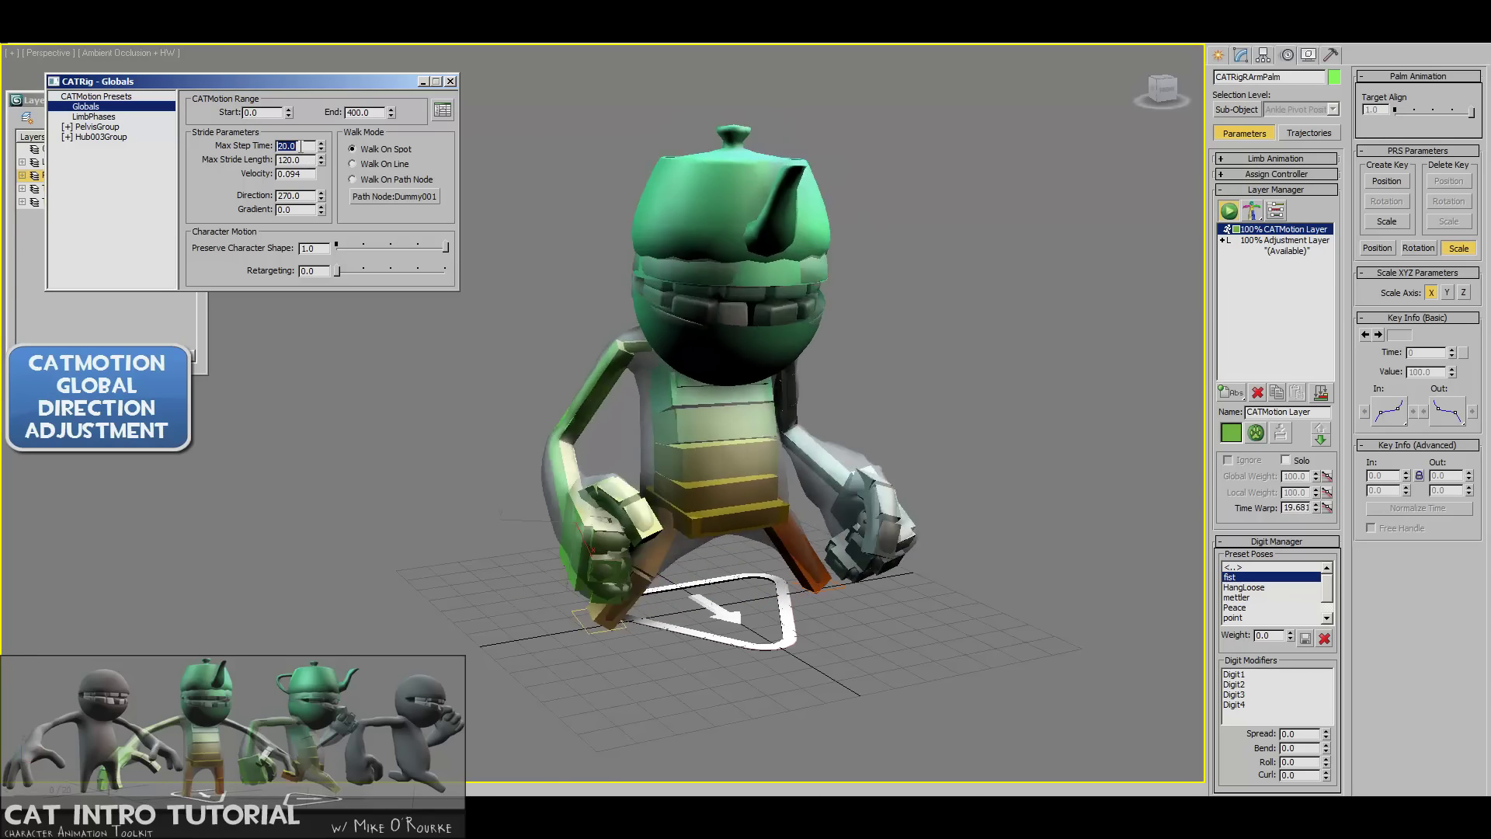
{"action": "double_click", "coordinate": [301, 196]}
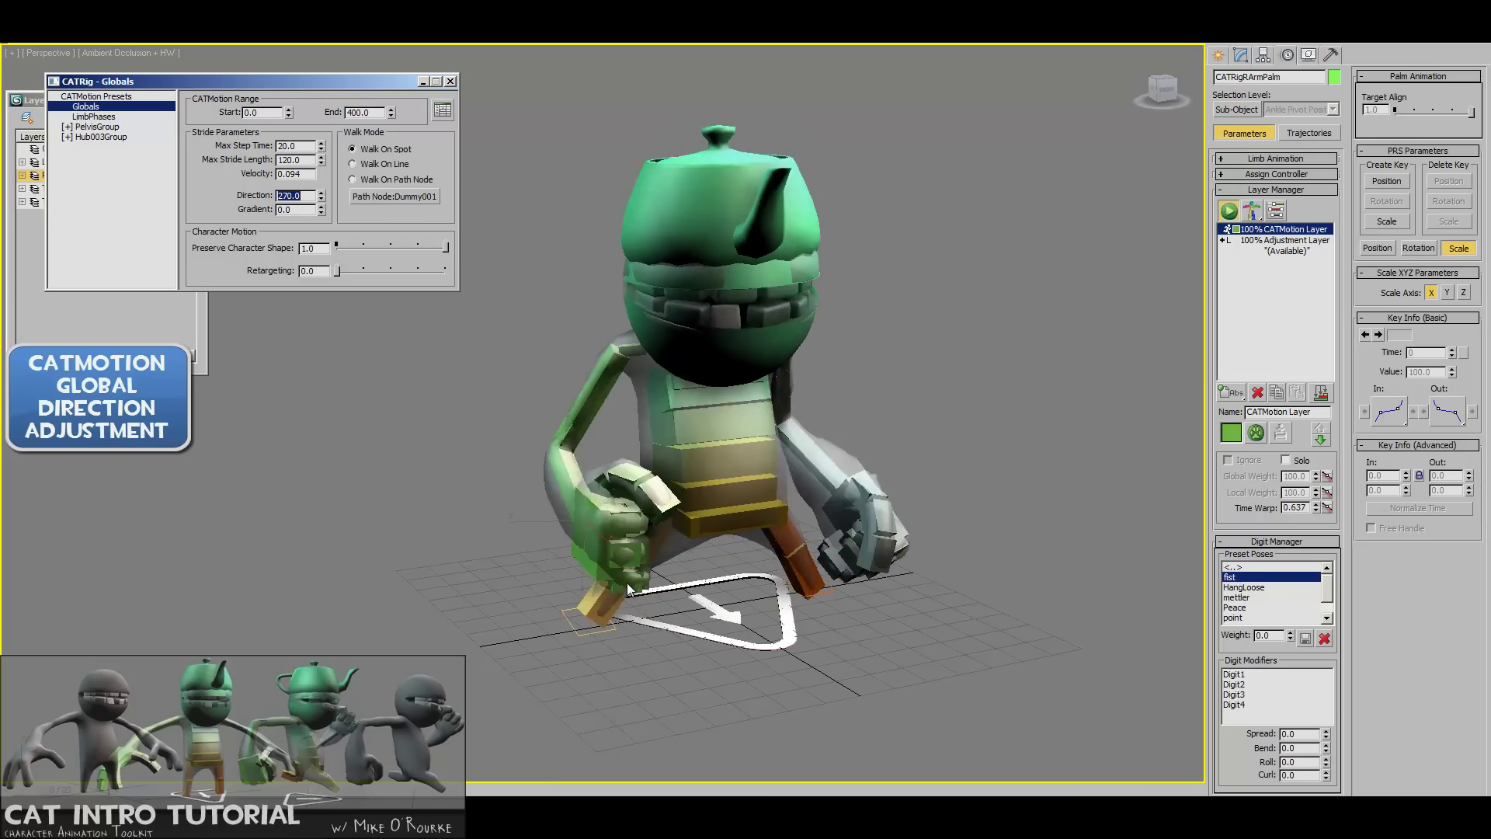
Stop playback at frame 0, choose the default tangent type for new keys, and turn on Auto Key
{"action": "key", "text": "Escape"}
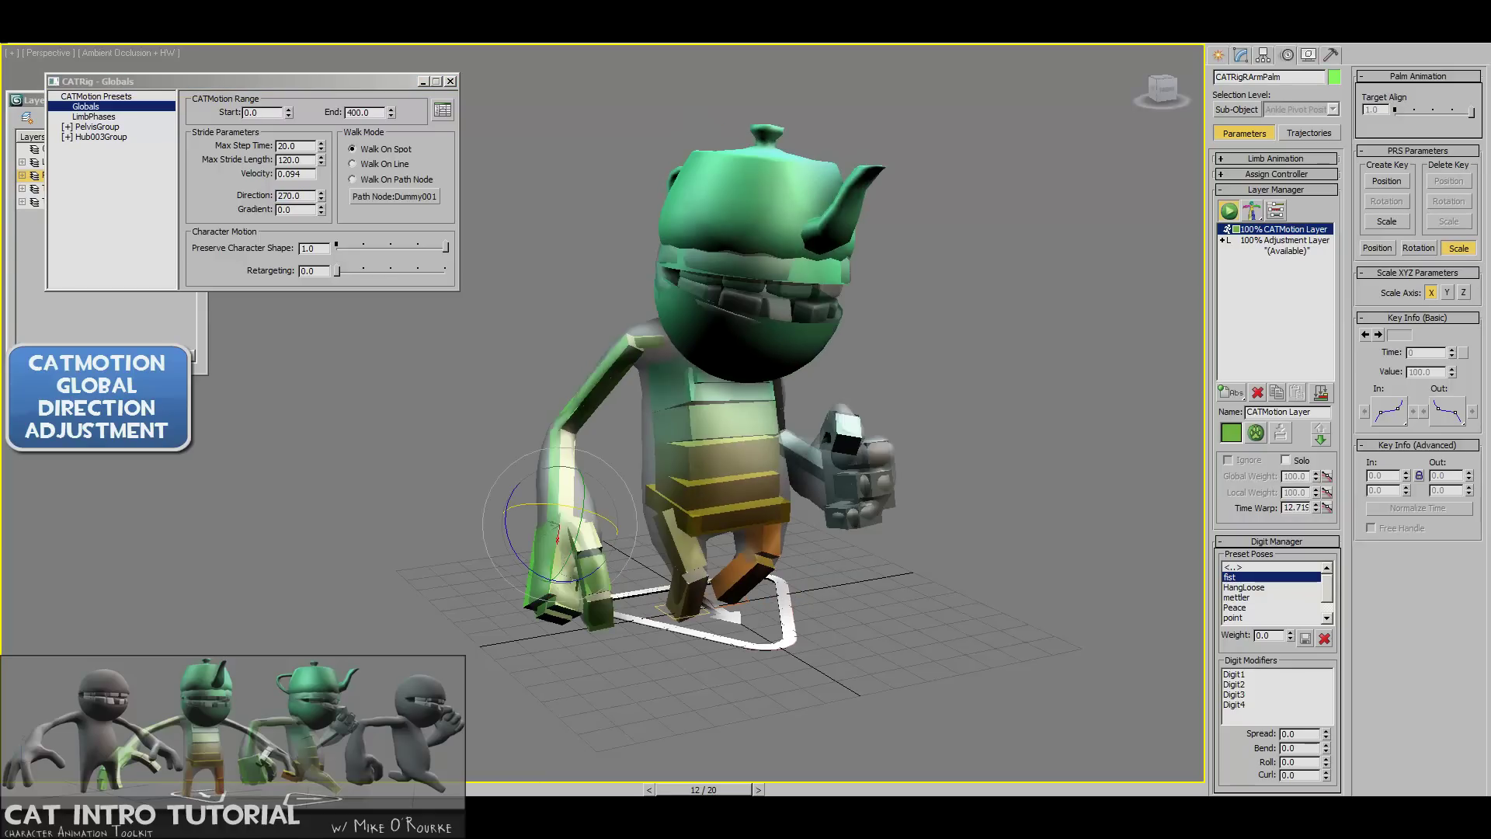
{"action": "key", "text": "Home"}
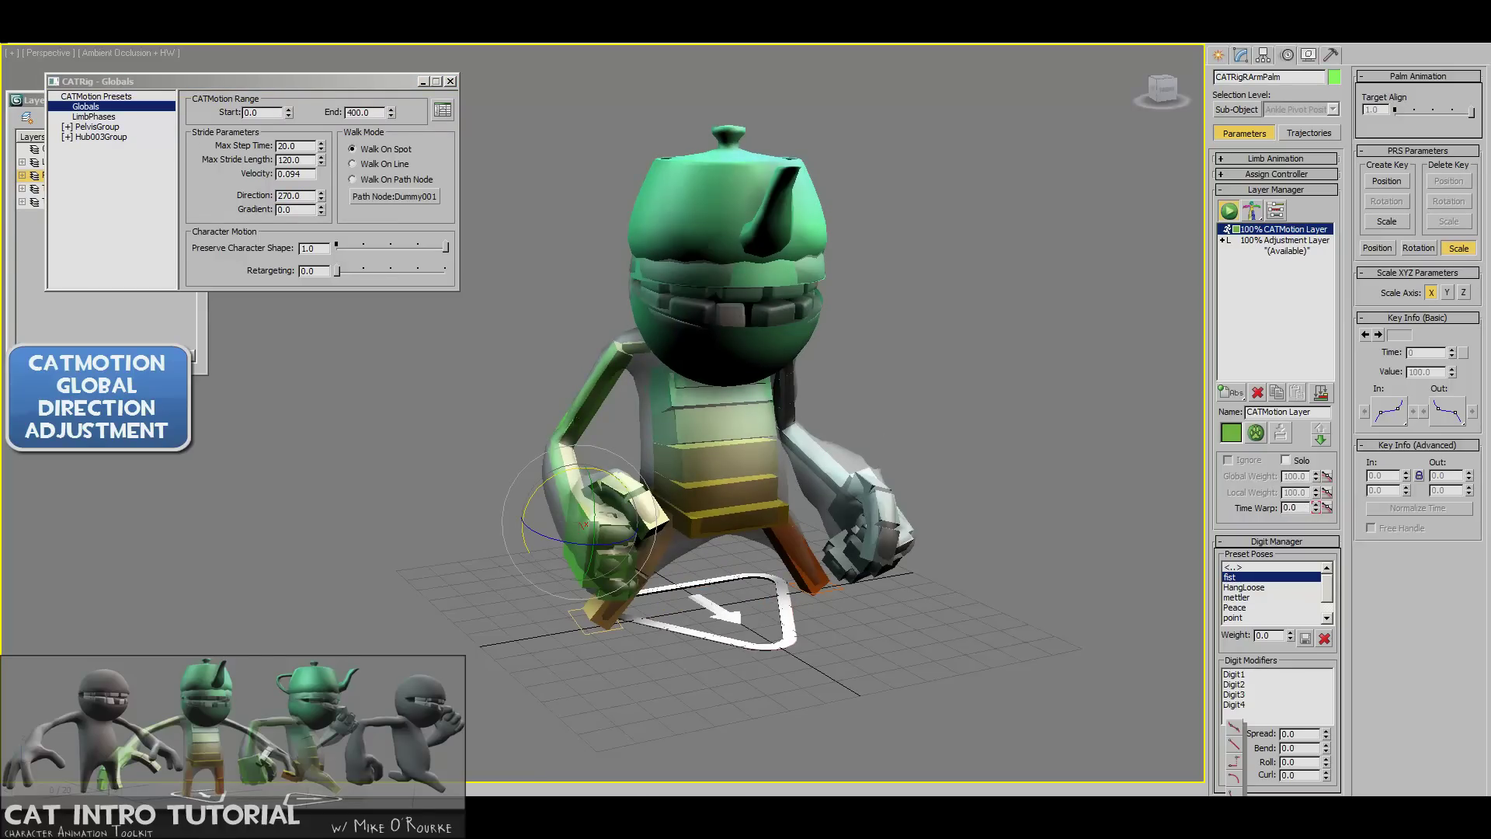
{"action": "left_click", "coordinate": [1235, 765]}
{"action": "left_click_drag", "start_coordinate": [1234, 767], "coordinate": [1235, 765]}
{"action": "key", "text": "n"}
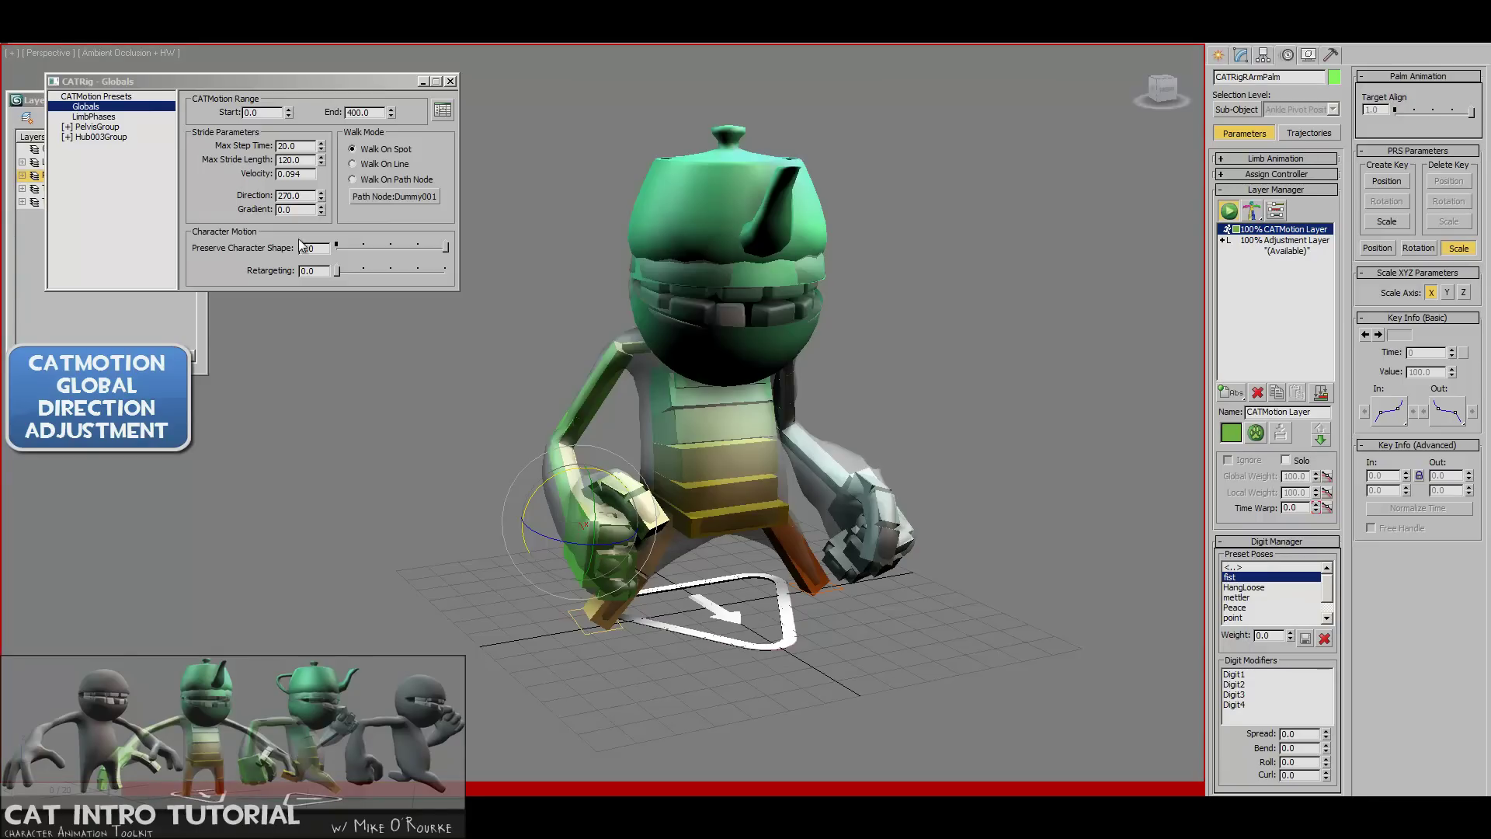
Reset the global walk direction to 0 and set the animation's end time to 80
{"action": "left_click", "coordinate": [299, 197]}
{"action": "right_click", "coordinate": [320, 201]}
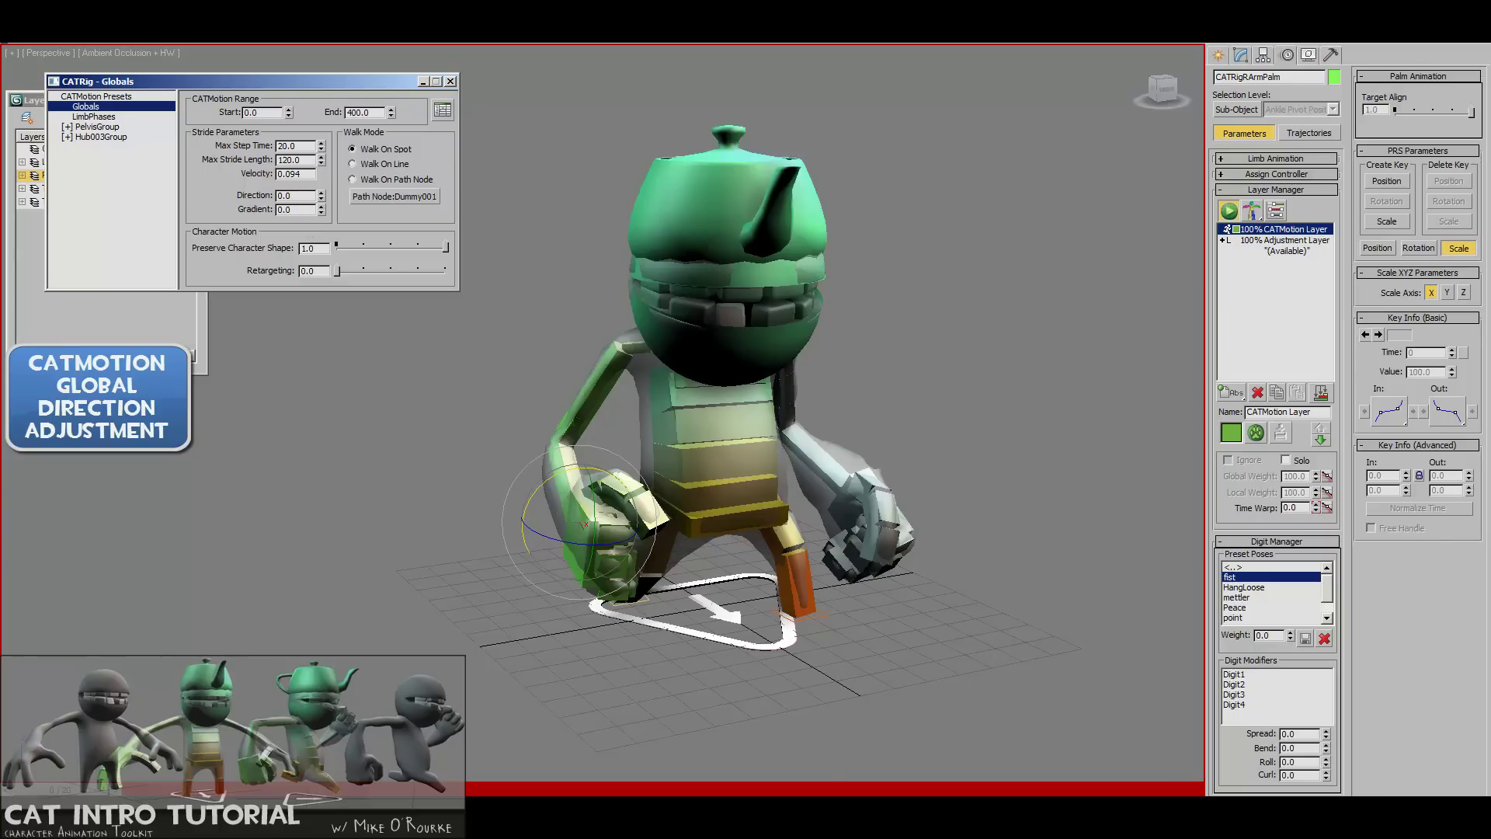
{"action": "double_click", "coordinate": [711, 432]}
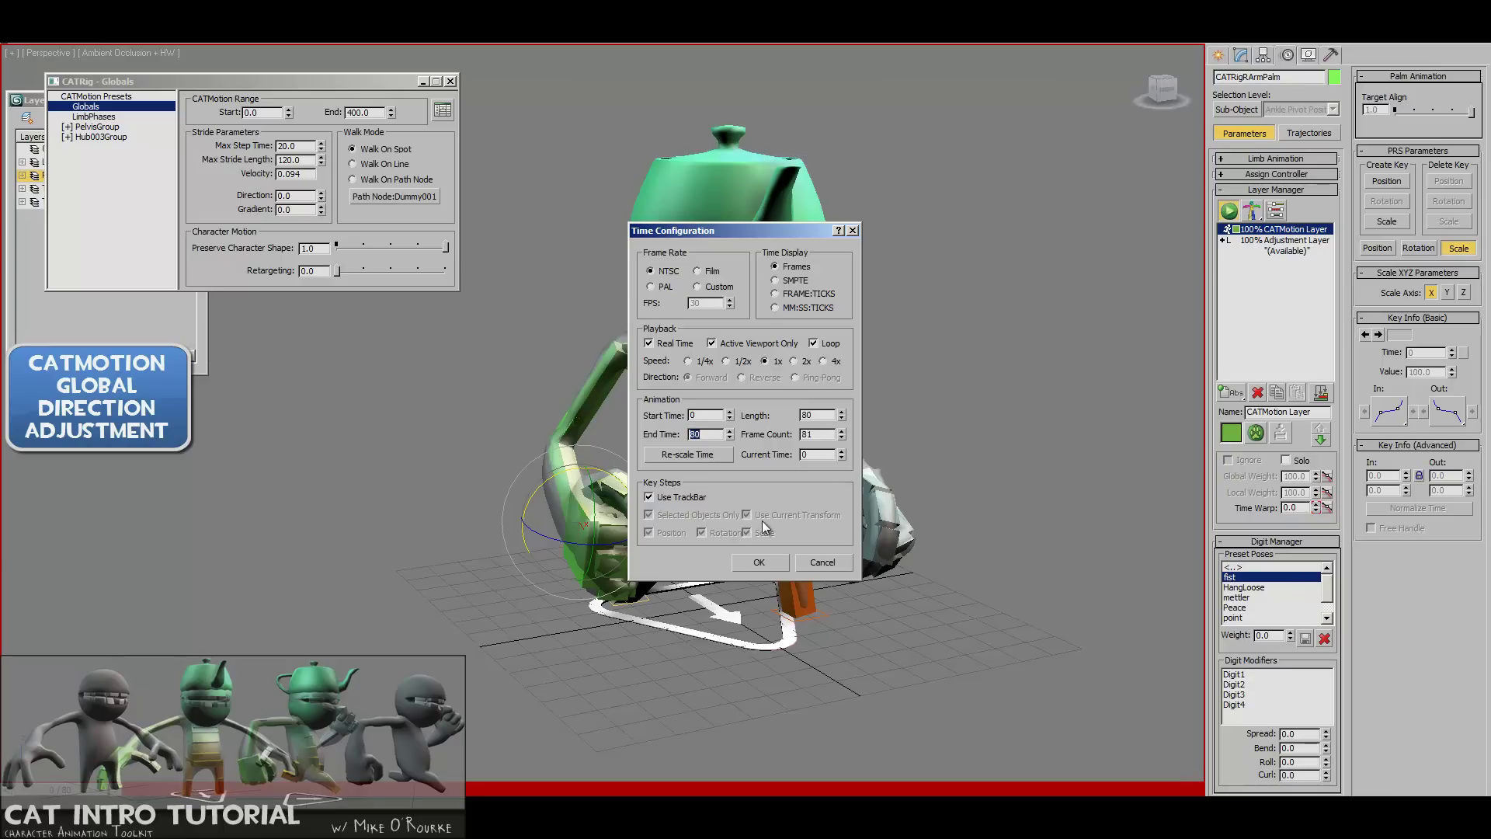
{"action": "left_click", "coordinate": [765, 565]}
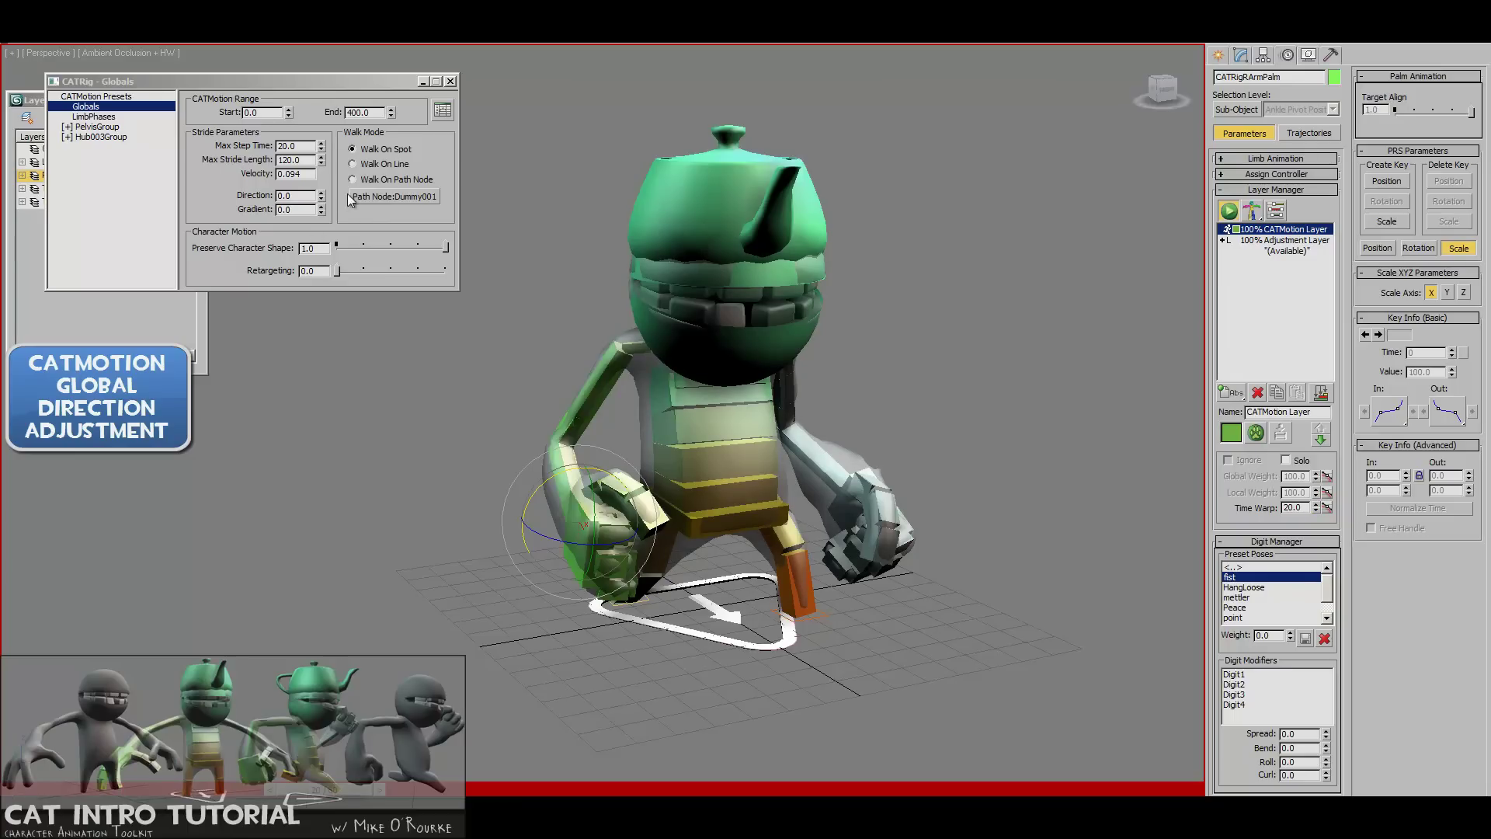
Key the walk direction at 0 on frame 20 and set it to 90 on the following frame
{"action": "left_click", "coordinate": [321, 193]}
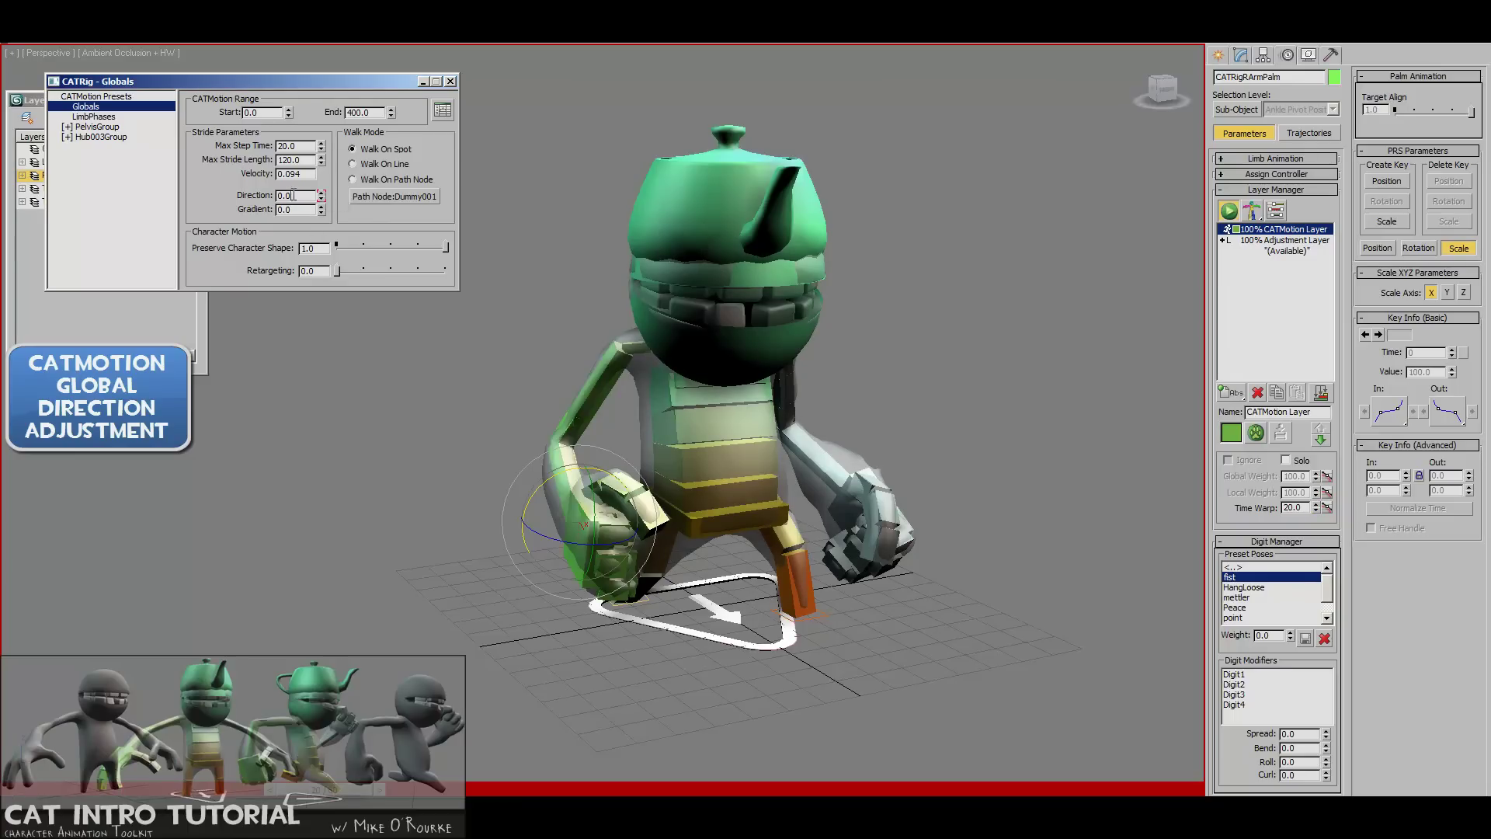
{"action": "left_click_drag", "start_coordinate": [369, 791], "coordinate": [381, 792]}
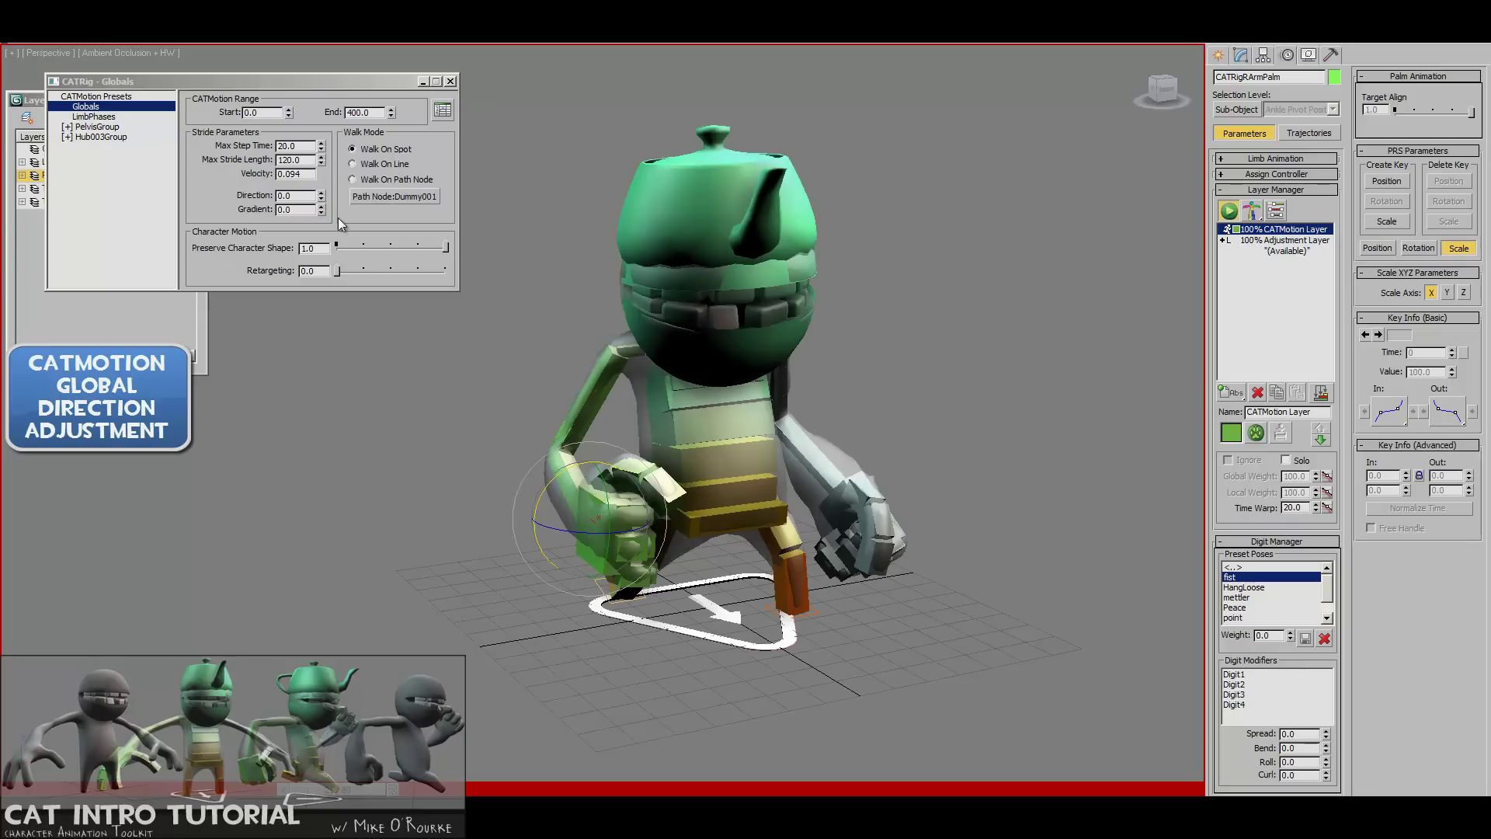
{"action": "double_click", "coordinate": [308, 195]}
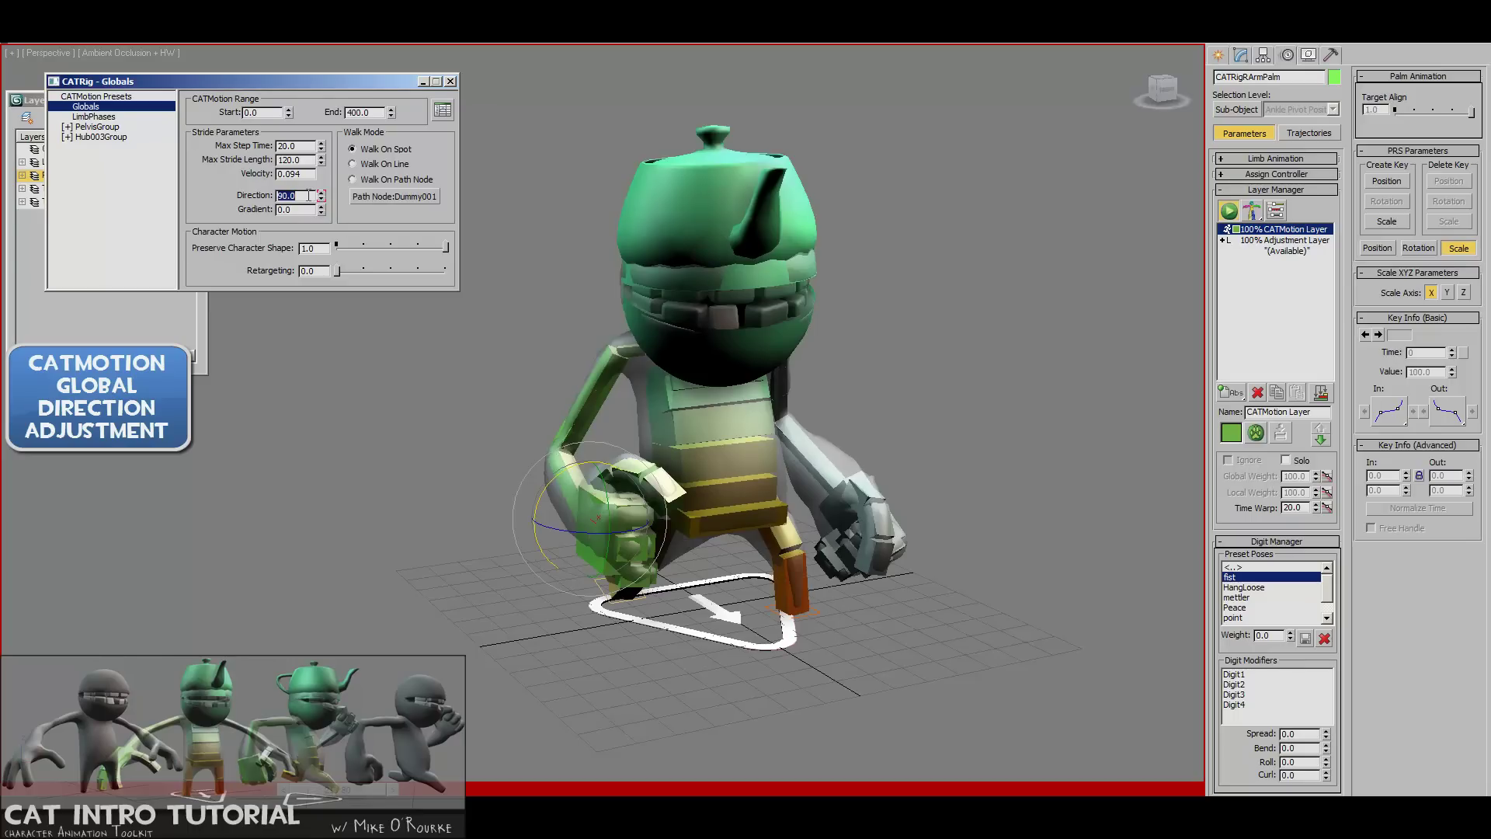
Key the walk direction at 90 on frame 40 and set it to 180 on frame 41
{"action": "left_click_drag", "start_coordinate": [357, 792], "coordinate": [626, 792]}
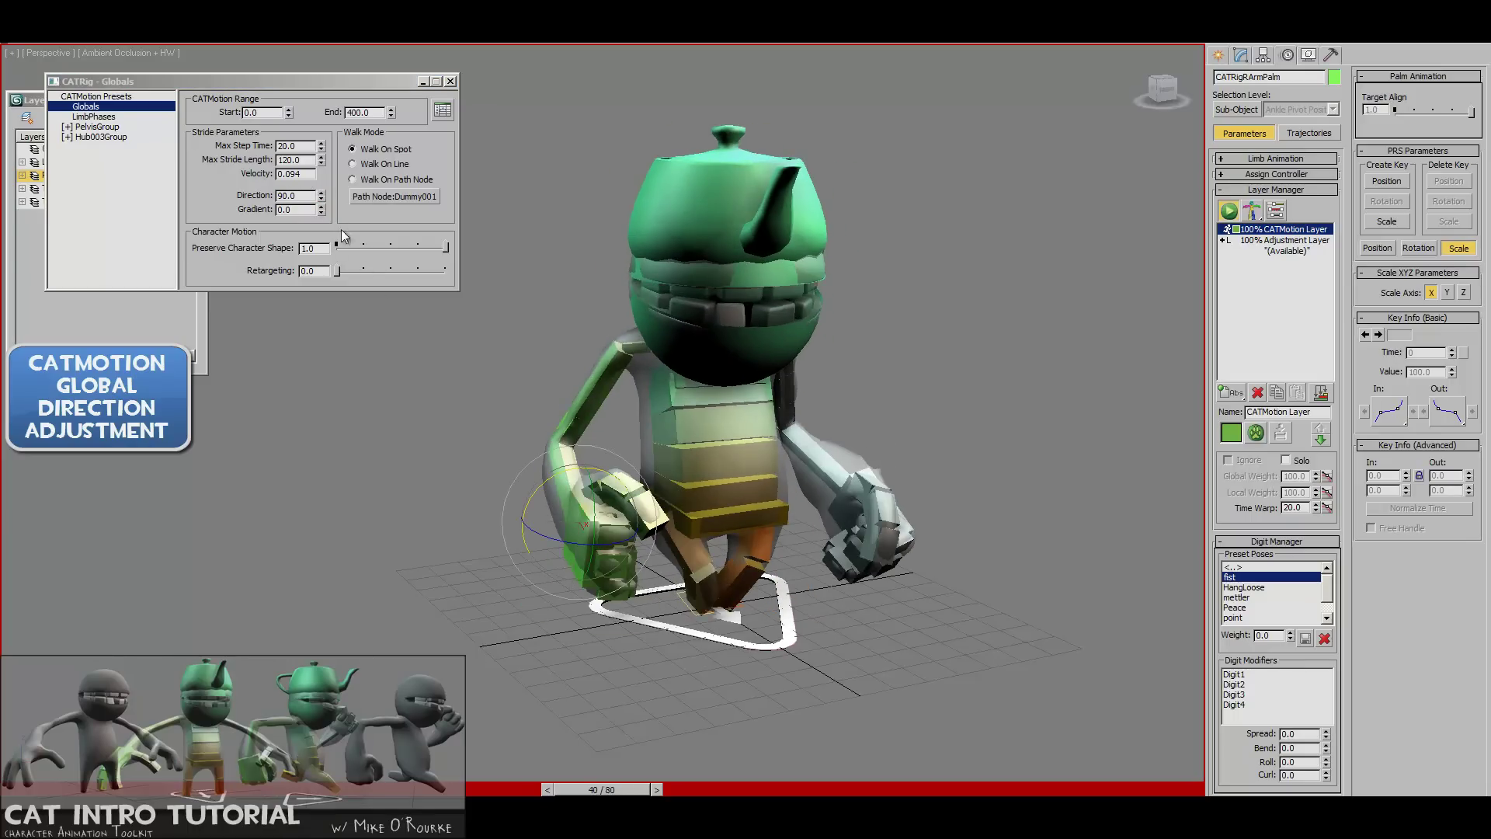
{"action": "left_click", "coordinate": [321, 193]}
{"action": "left_click", "coordinate": [321, 205]}
{"action": "left_click", "coordinate": [321, 199]}
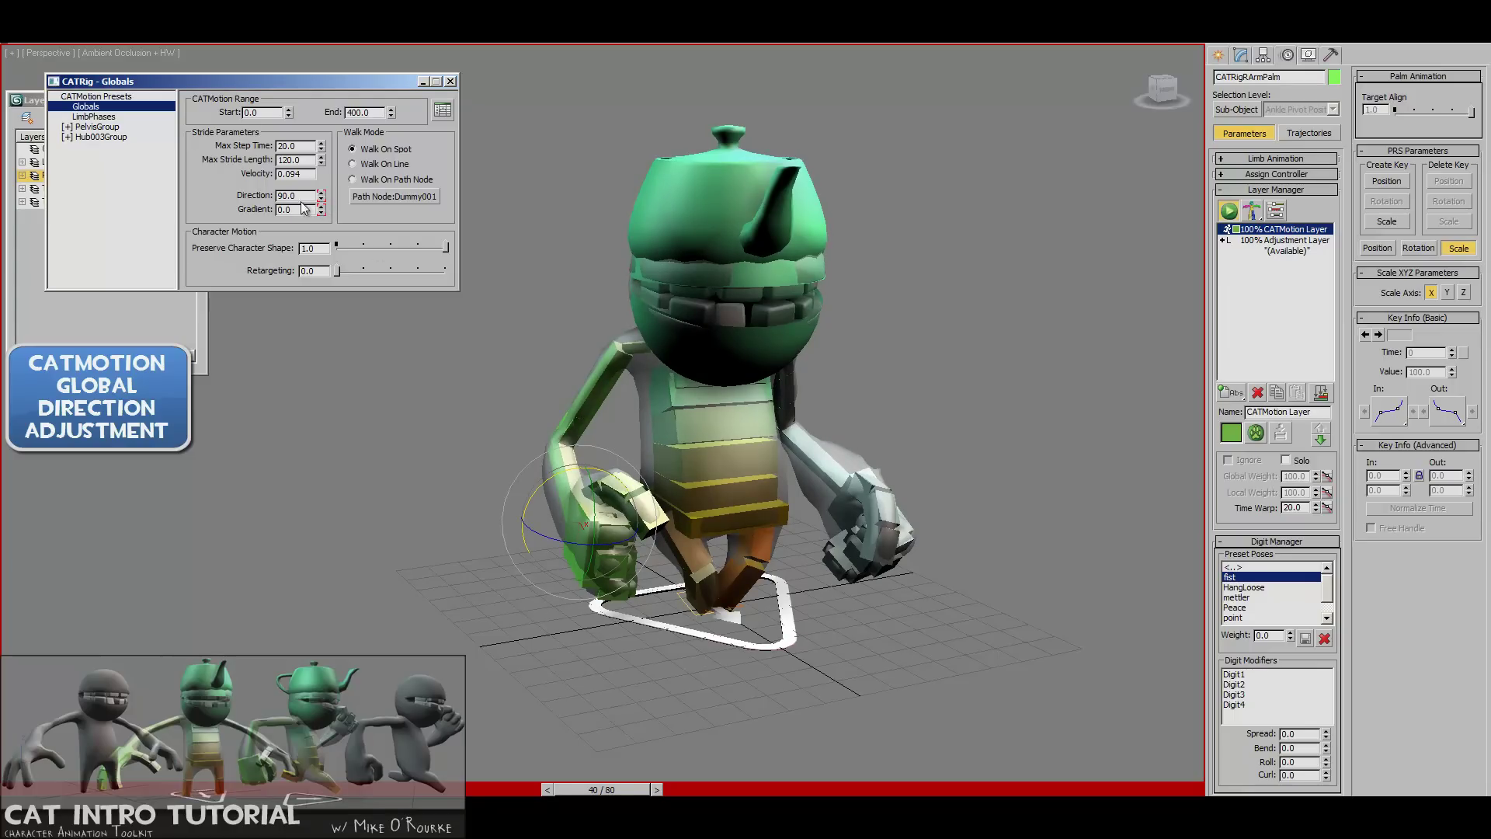
{"action": "mouse_move", "coordinate": [602, 790]}
{"action": "left_mouse_down"}
{"action": "mouse_move", "coordinate": [61, 790]}
{"action": "mouse_move", "coordinate": [615, 790]}
{"action": "left_mouse_up"}
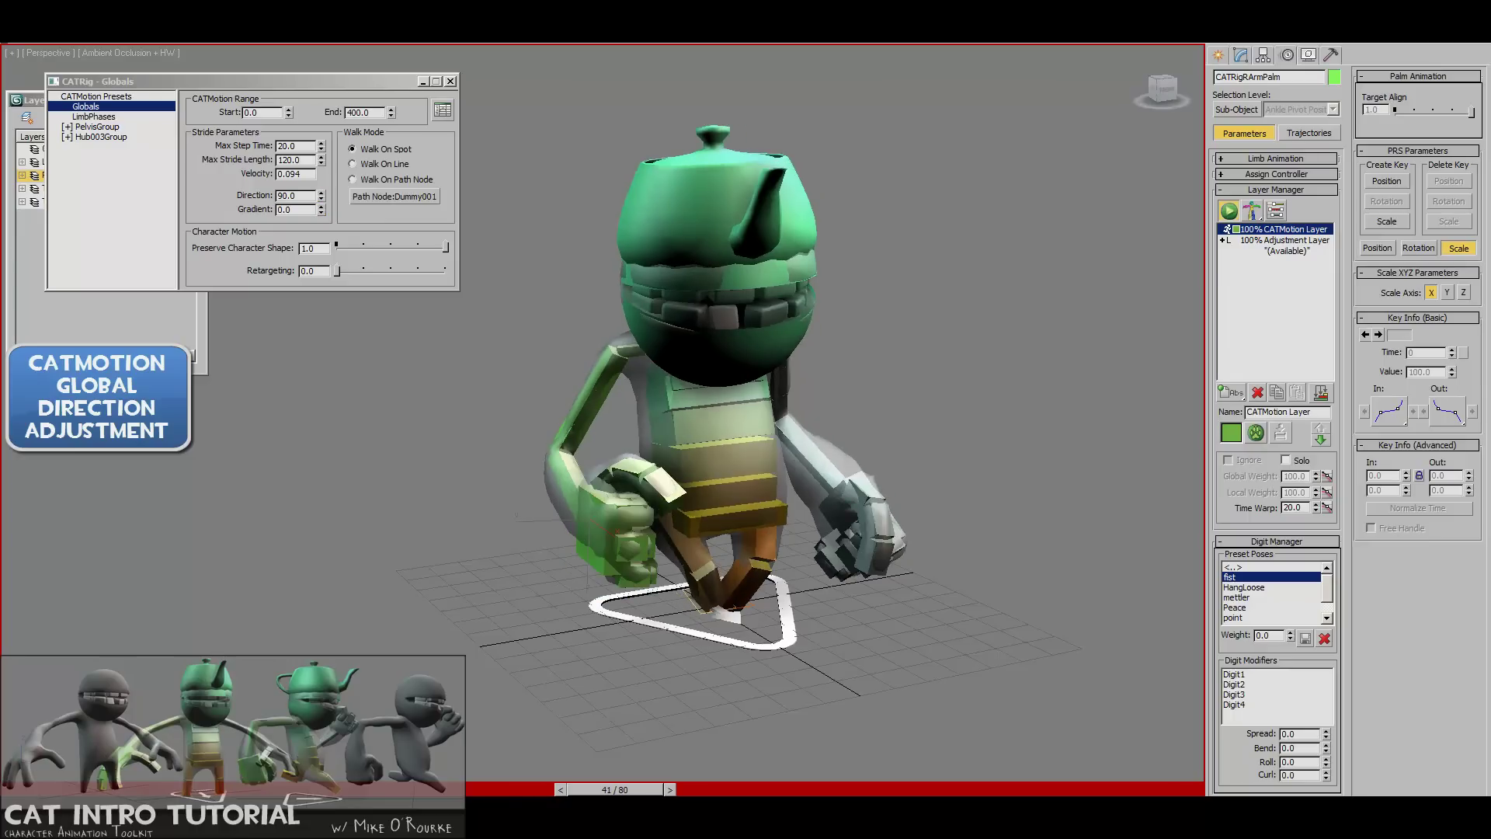
{"action": "left_click", "coordinate": [301, 196]}
{"action": "type", "text": "180"}
{"action": "key", "text": "Return"}
Key the walk direction at 180 on frame 60 and 270 on frame 61, and play back the direction changes
{"action": "left_click_drag", "start_coordinate": [616, 789], "coordinate": [865, 790]}
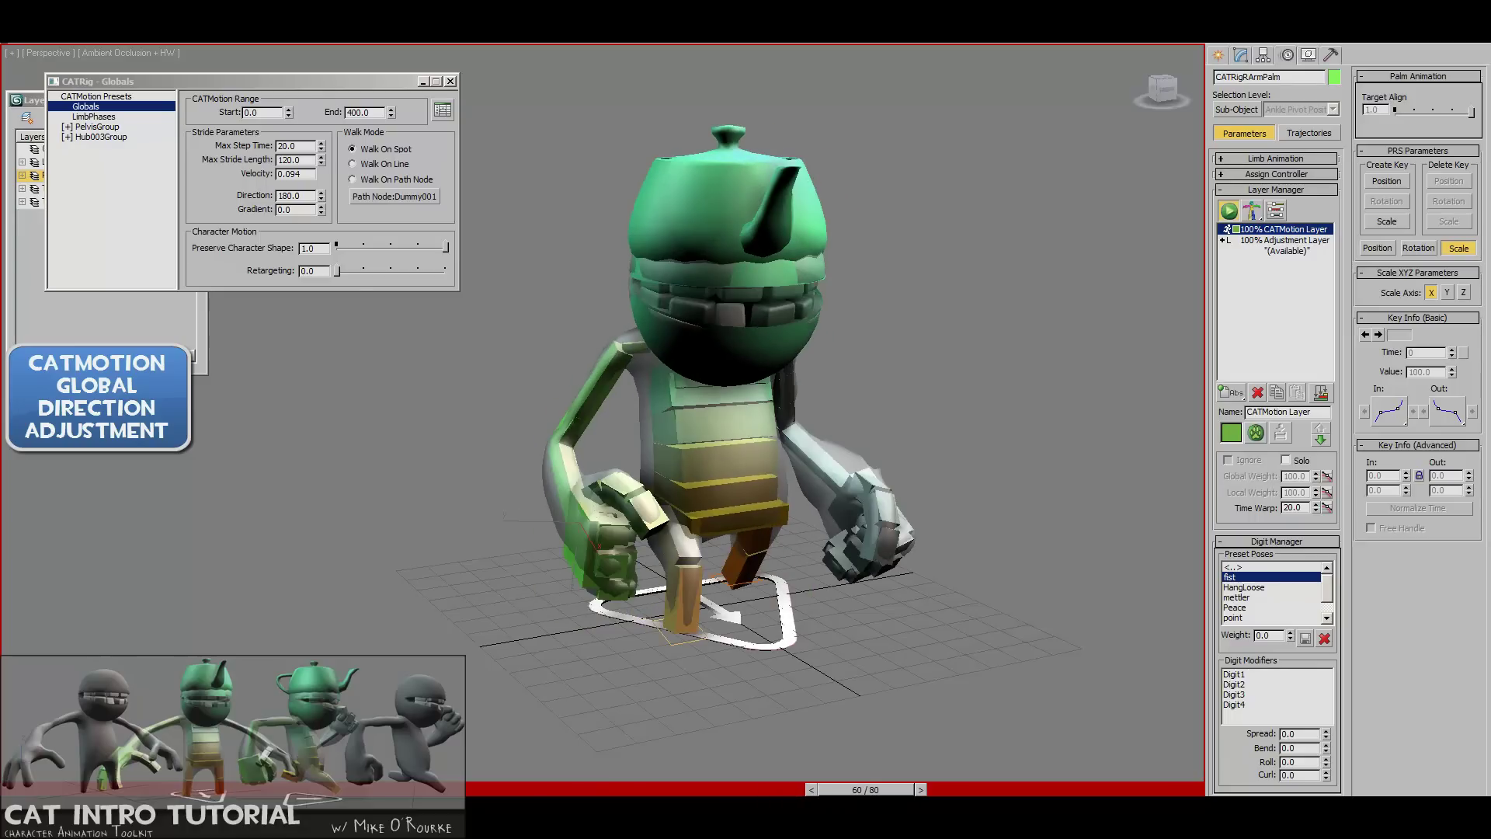
{"action": "left_click", "coordinate": [320, 193]}
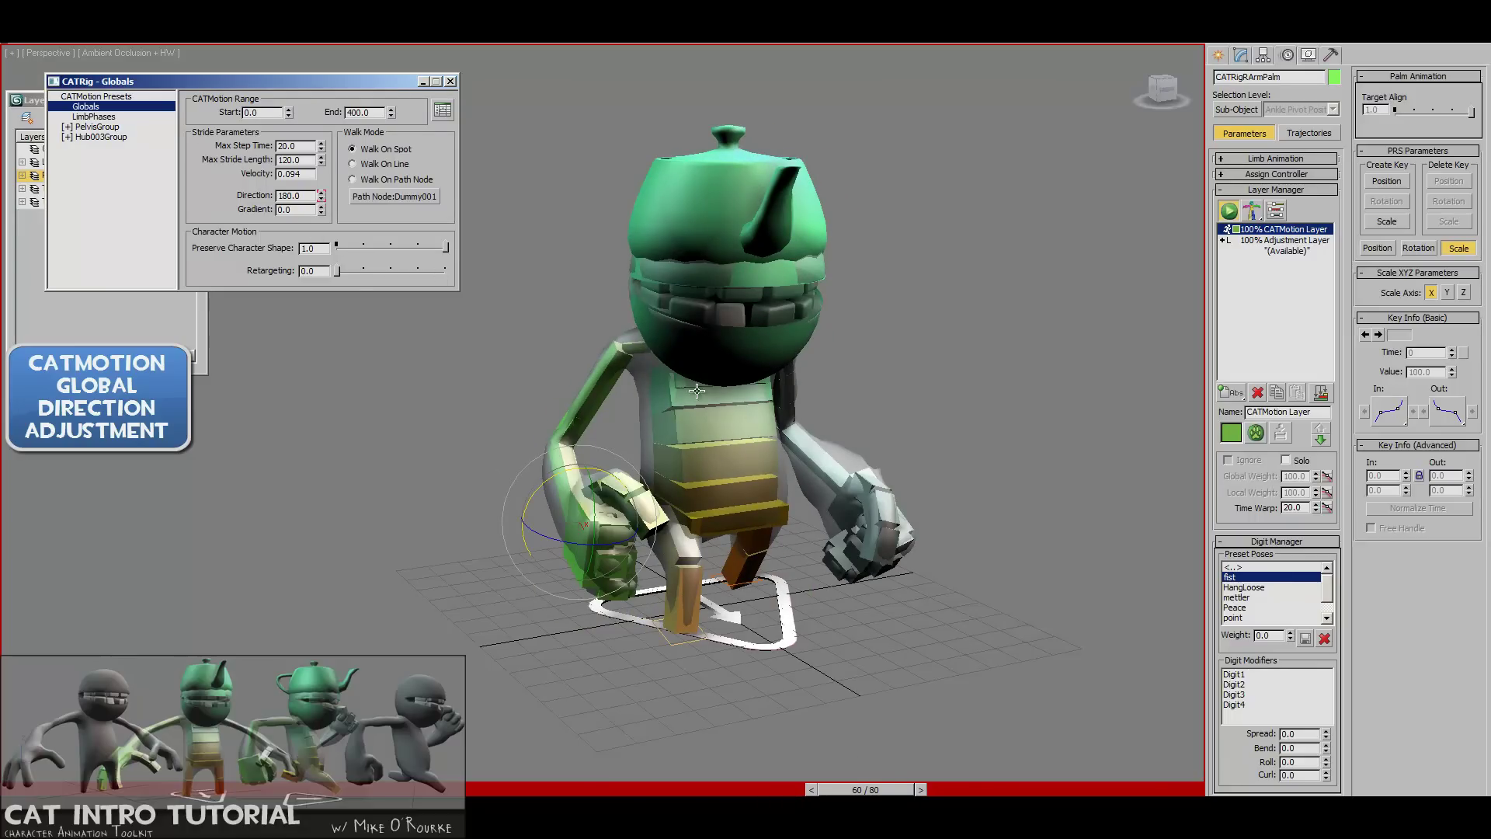
{"action": "left_click_drag", "start_coordinate": [891, 790], "coordinate": [904, 789]}
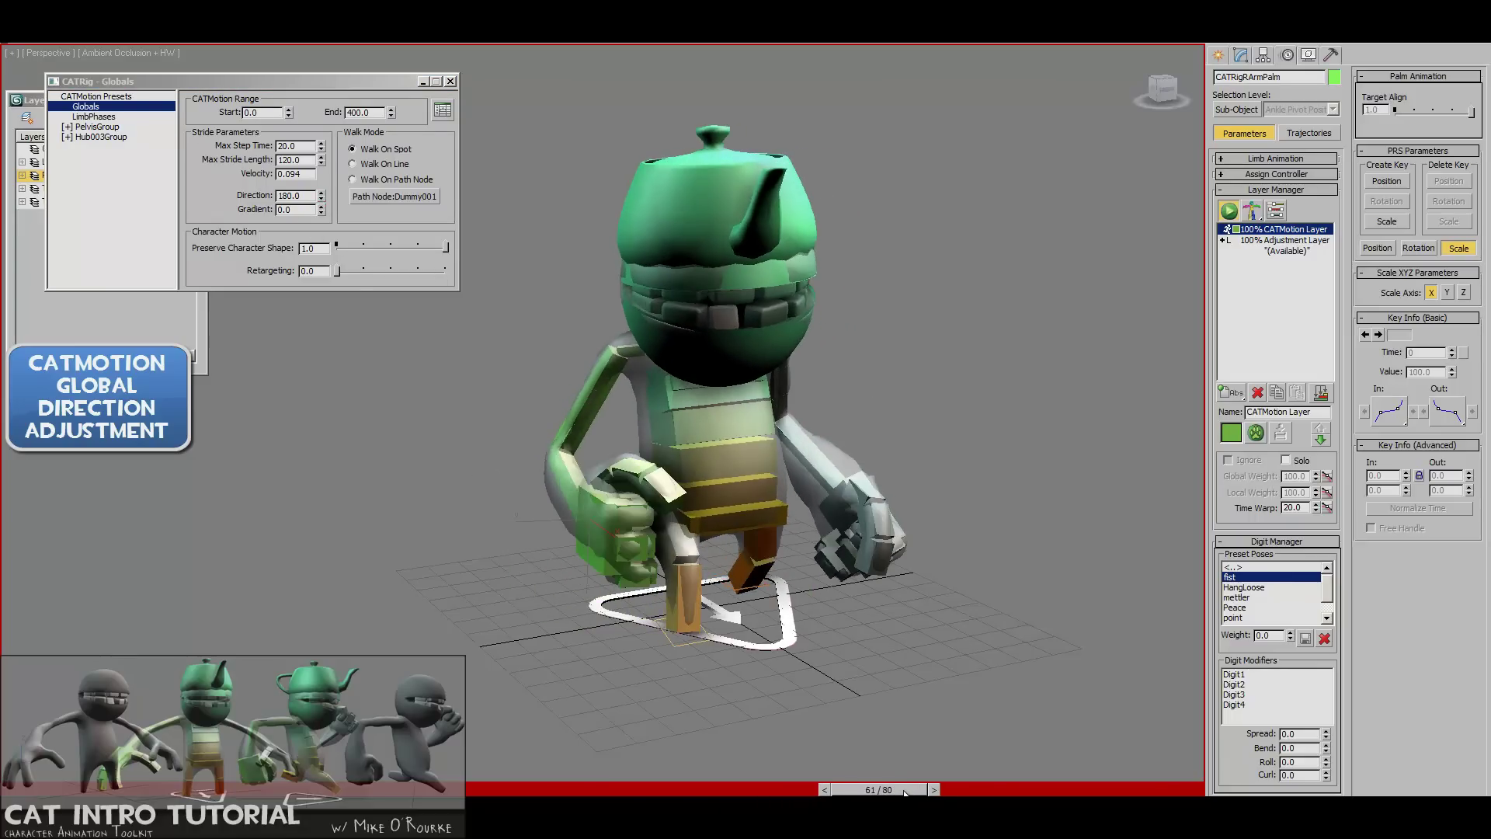
{"action": "double_click", "coordinate": [293, 195]}
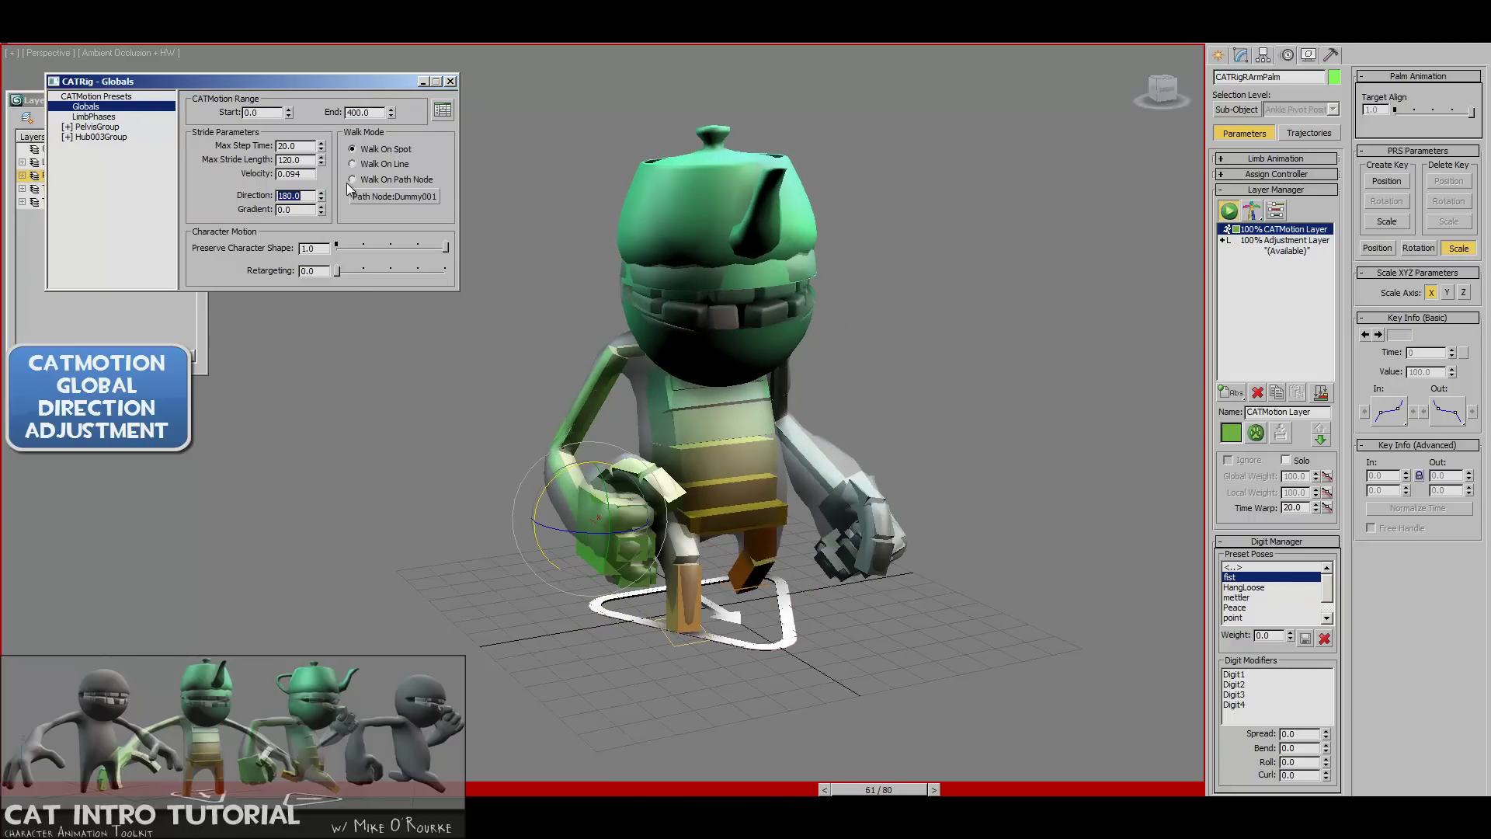
{"action": "left_click_drag", "start_coordinate": [876, 790], "coordinate": [1142, 789]}
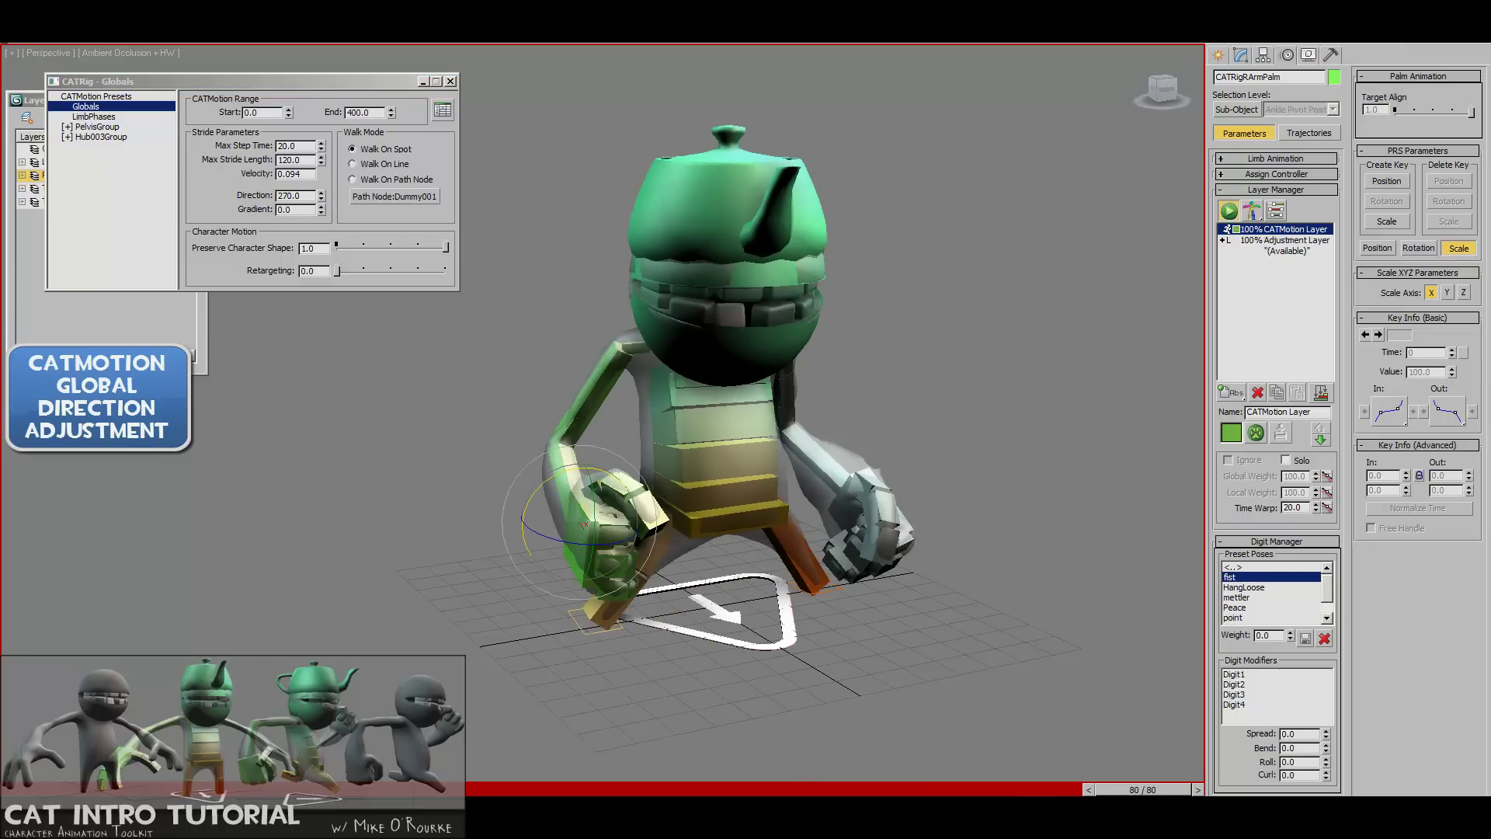
{"action": "key", "text": "slash"}
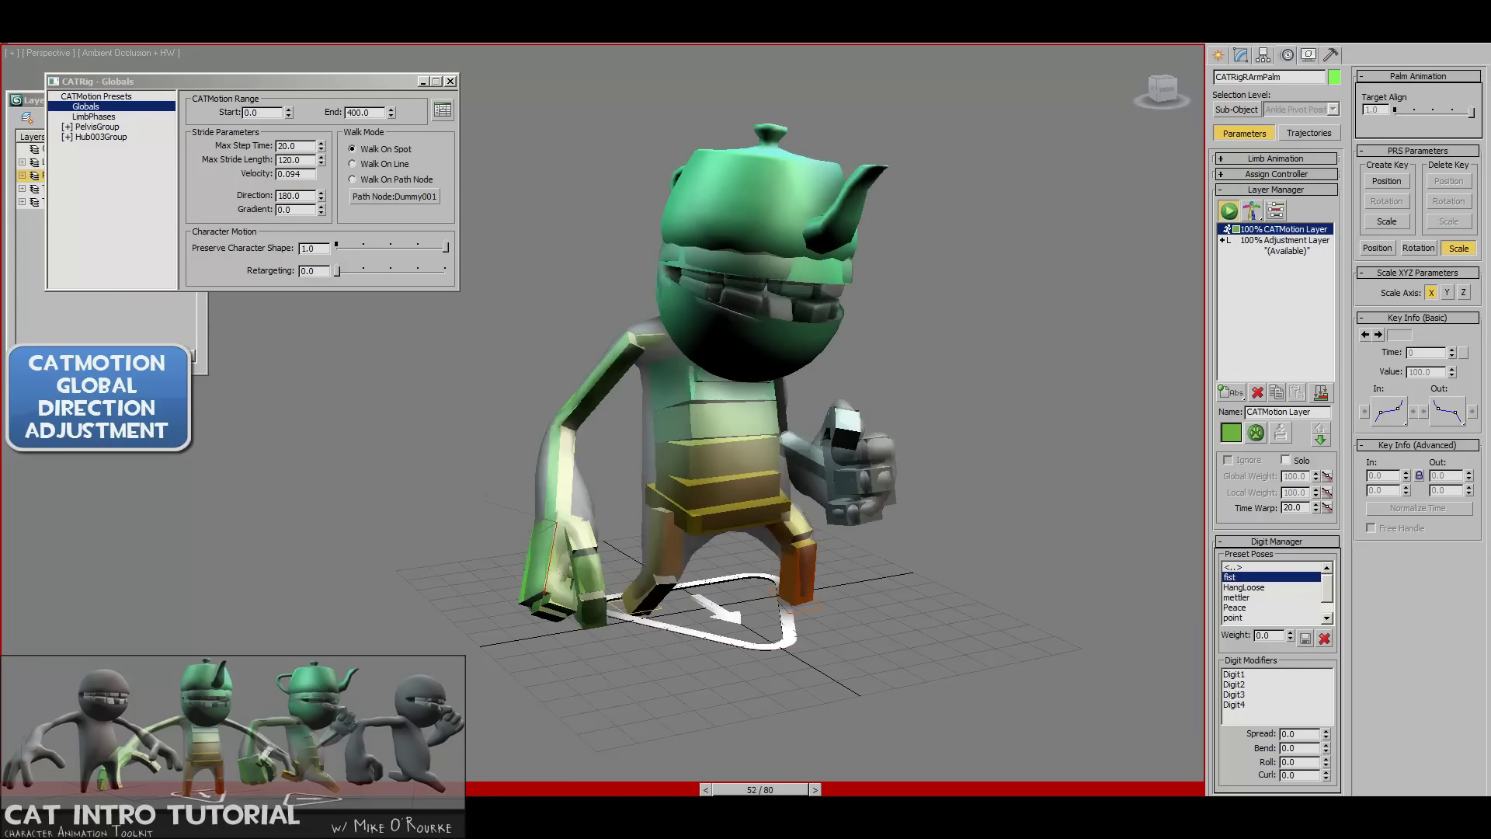